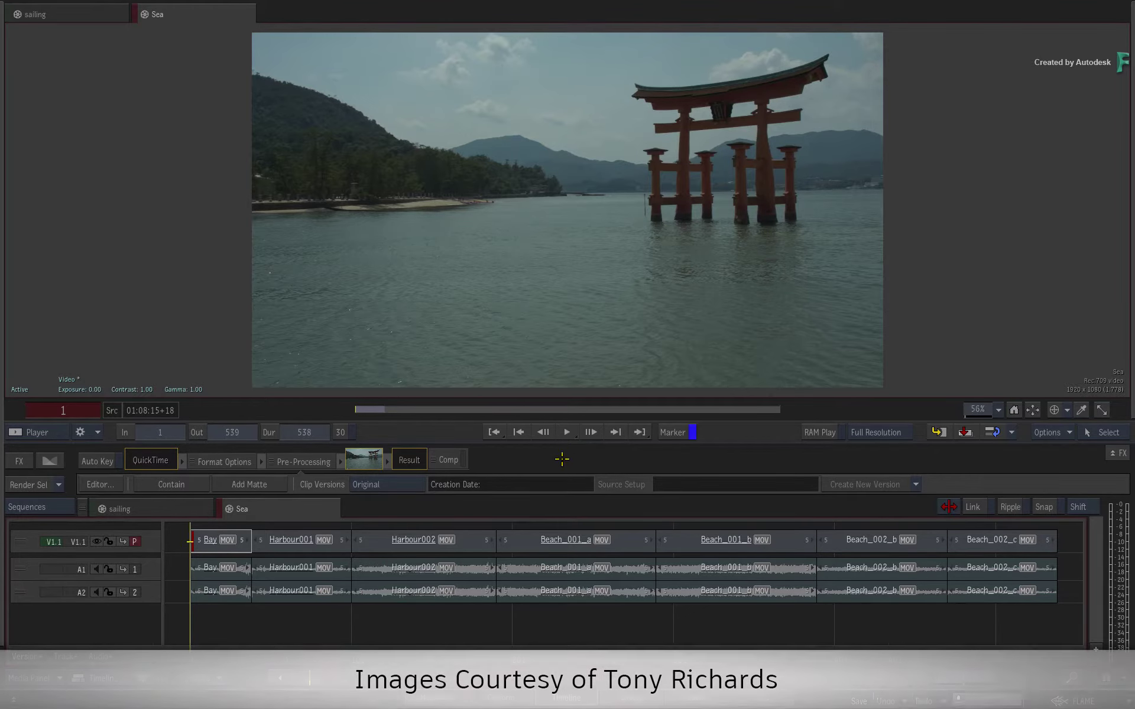
# Step: Scrub through the Sea shots, then jump to the cut between Bay and Harbour001
pyautogui.moveTo(220, 646); pyautogui.dragTo(282, 598)
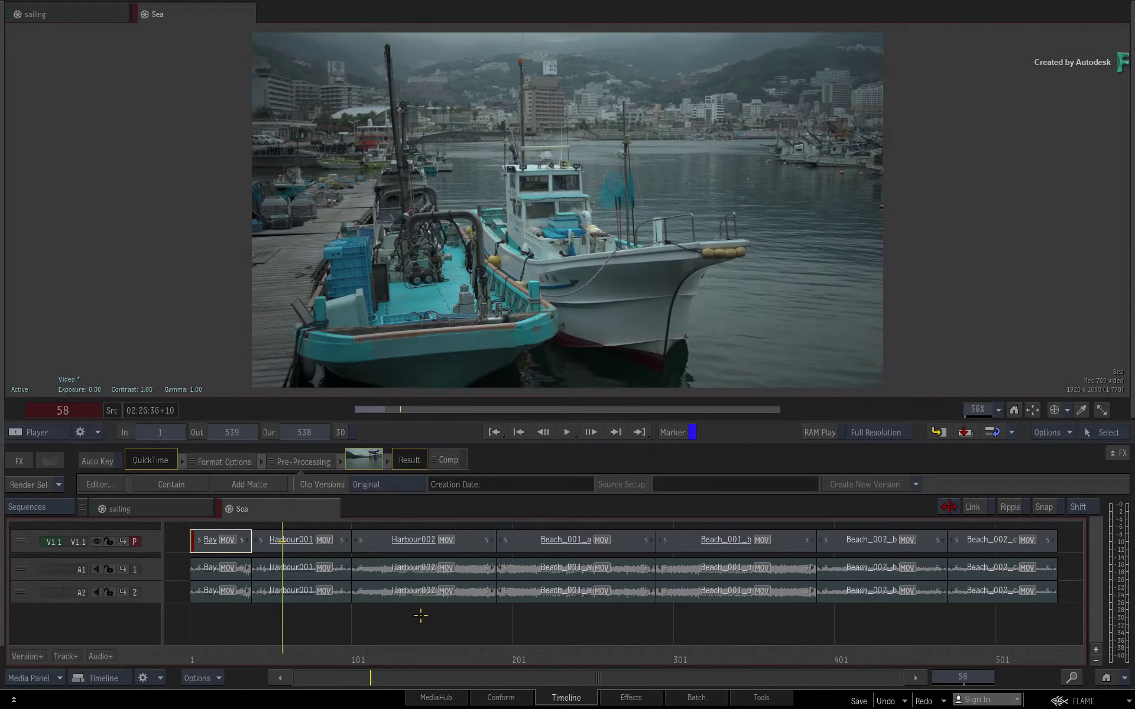
pyautogui.press('Up')
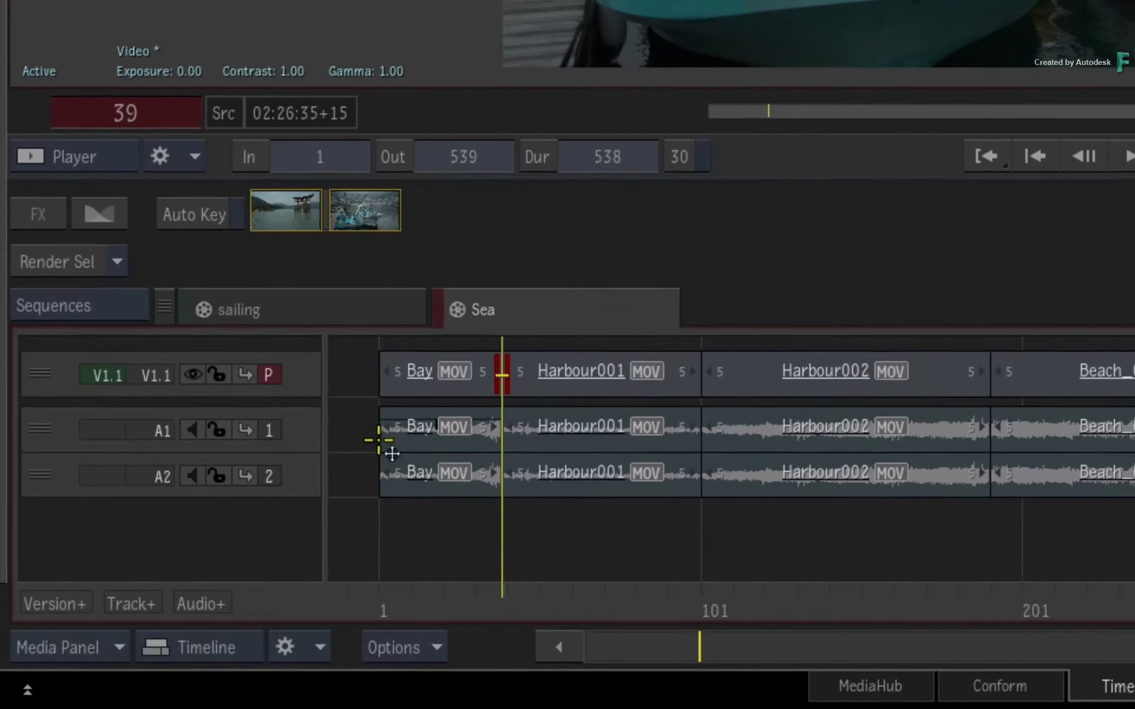
# Step: Set Render Sel to Background Reactor (Auto) so the button reads Reactor Sel
pyautogui.click(116, 260)
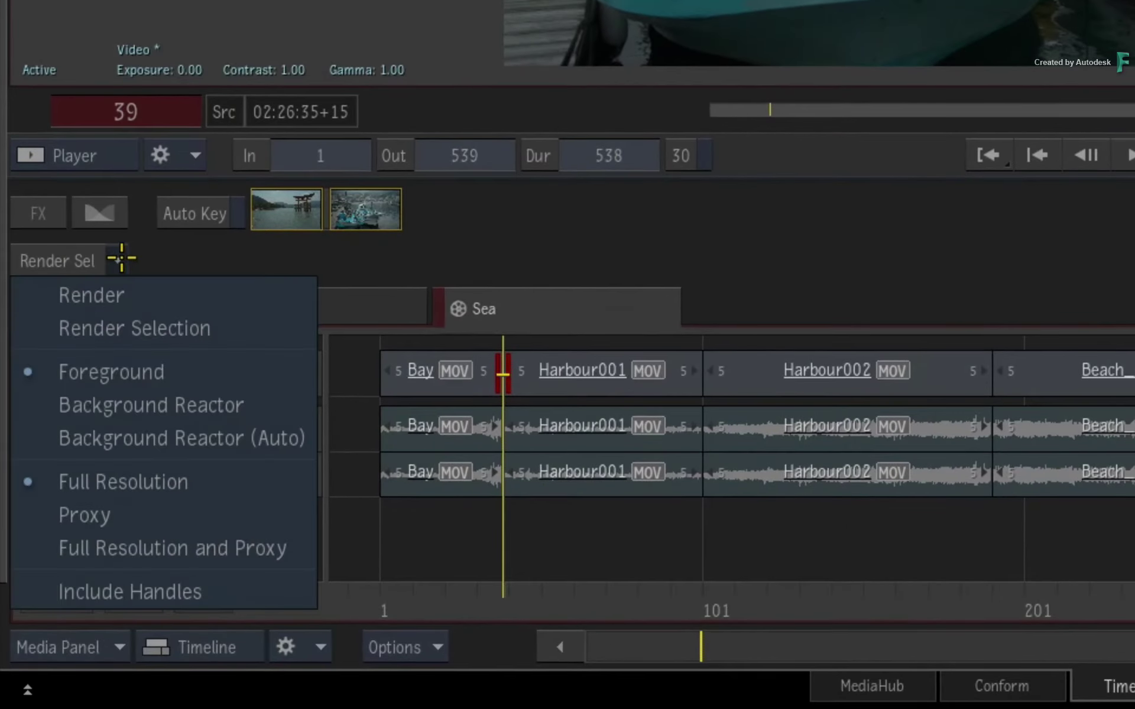
pyautogui.click(31, 438)
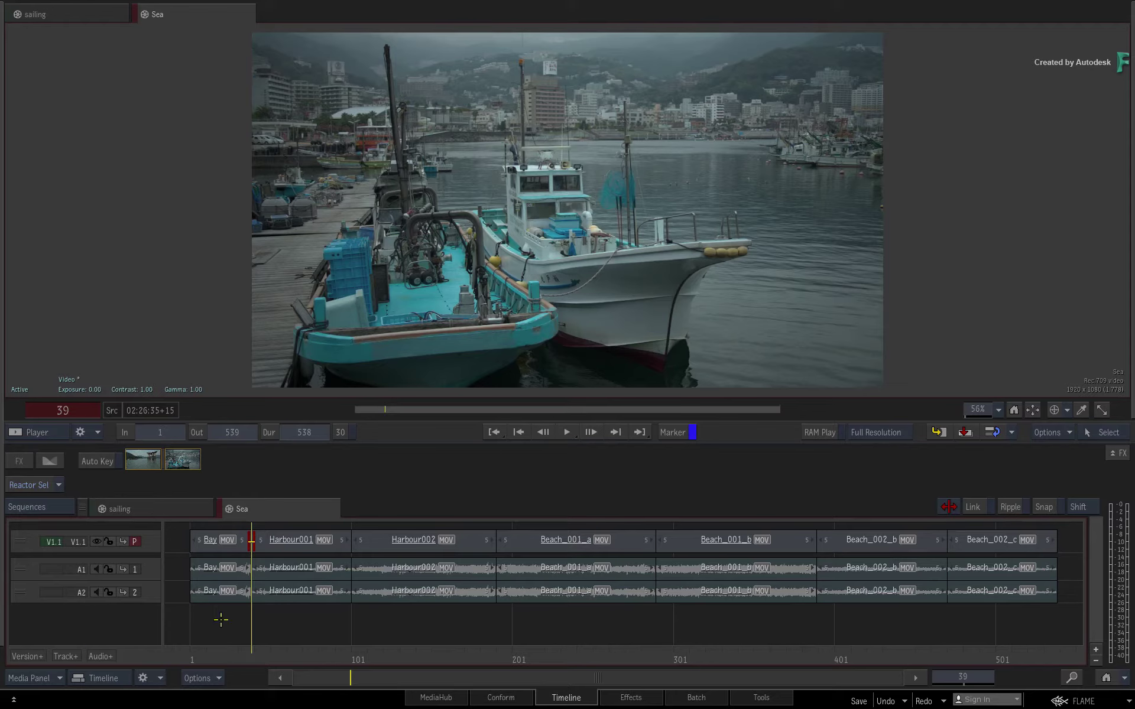
# Step: Add a 2D Transform to Harbour001 with Auto Key on, scale 132 and Pos X 277.14 at start
pyautogui.click(287, 541)
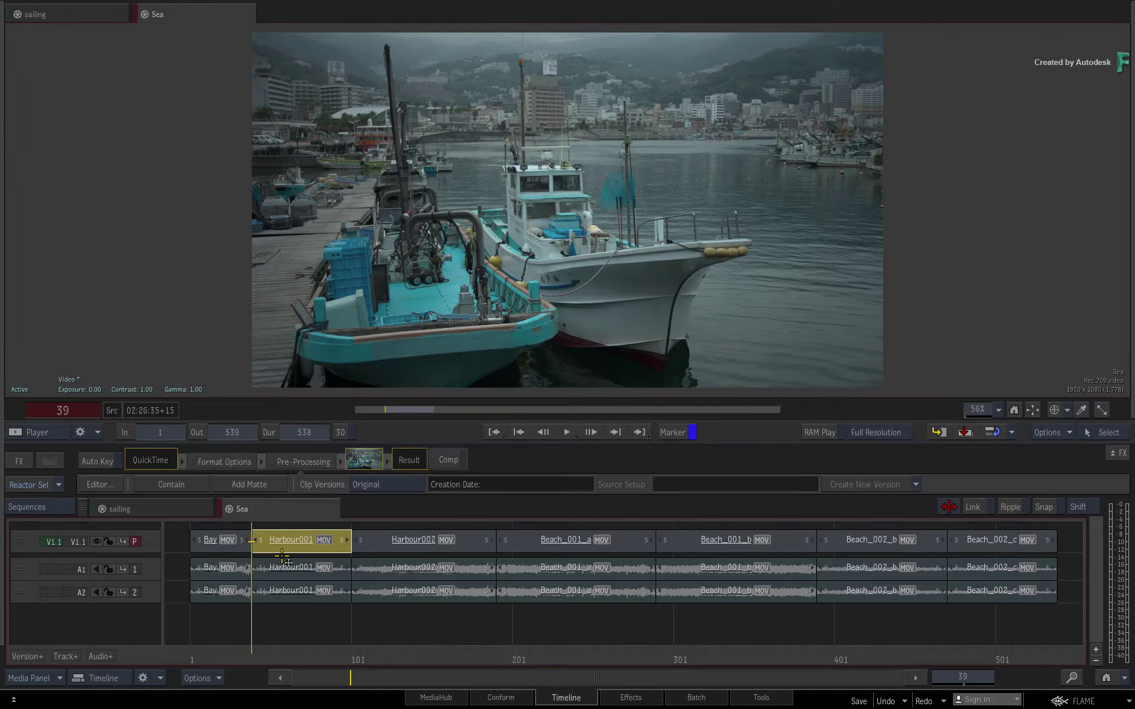
pyautogui.click(14, 461)
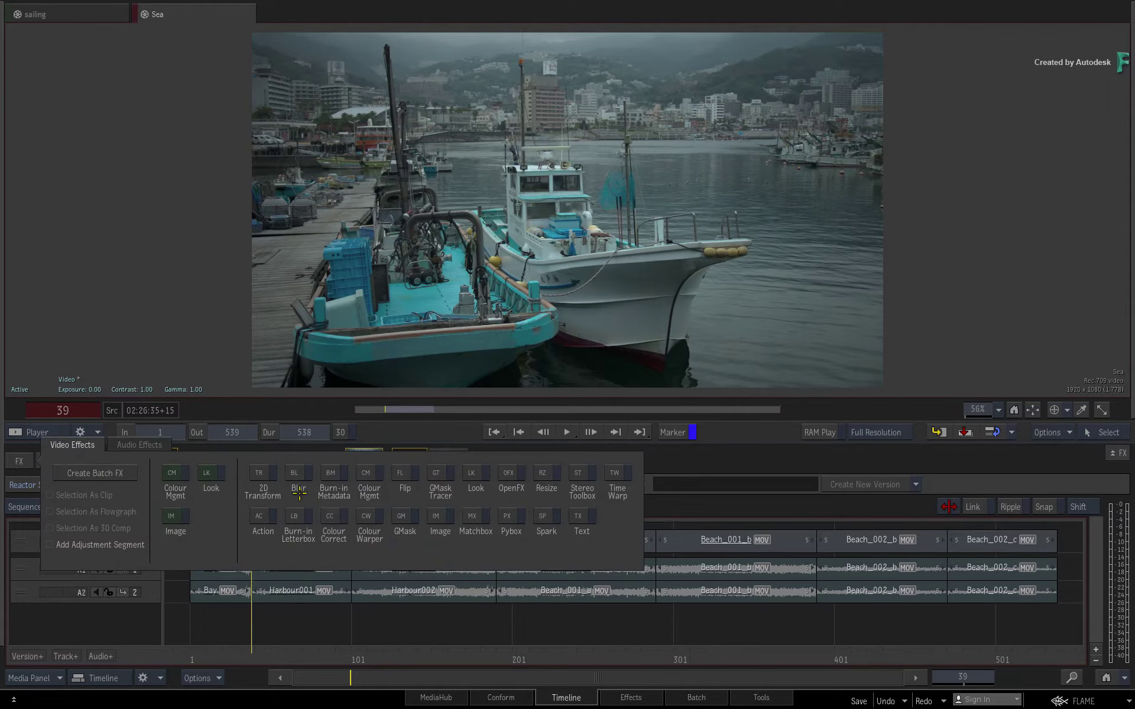
pyautogui.click(261, 473)
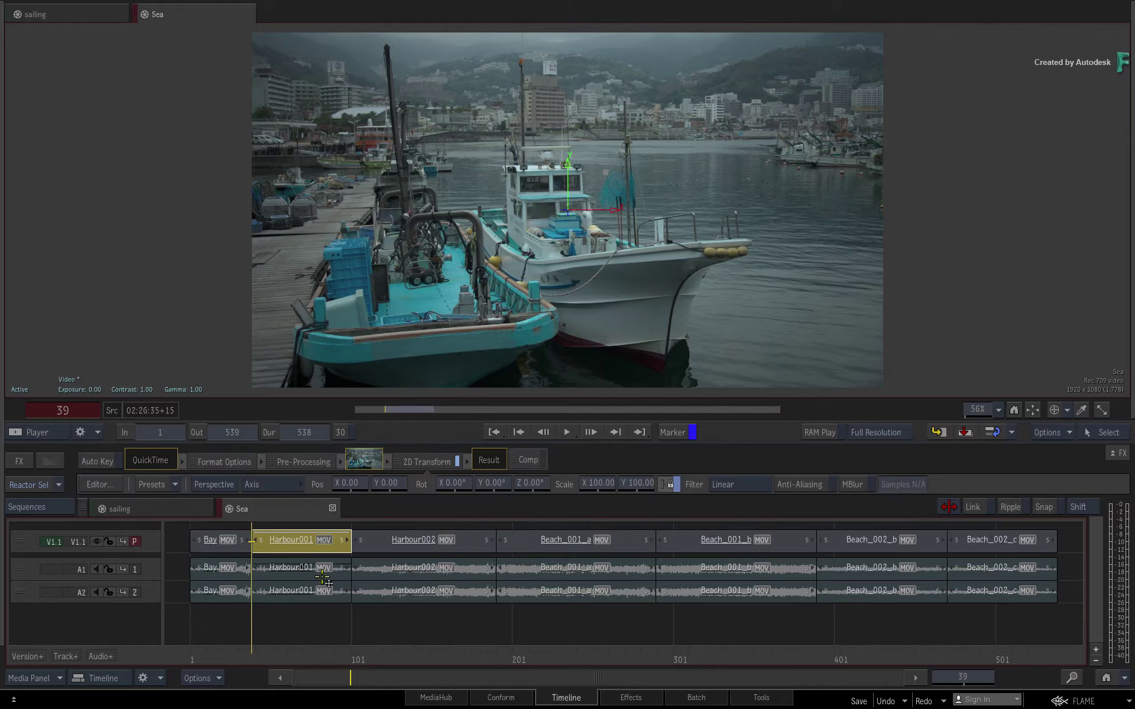
pyautogui.click(103, 460)
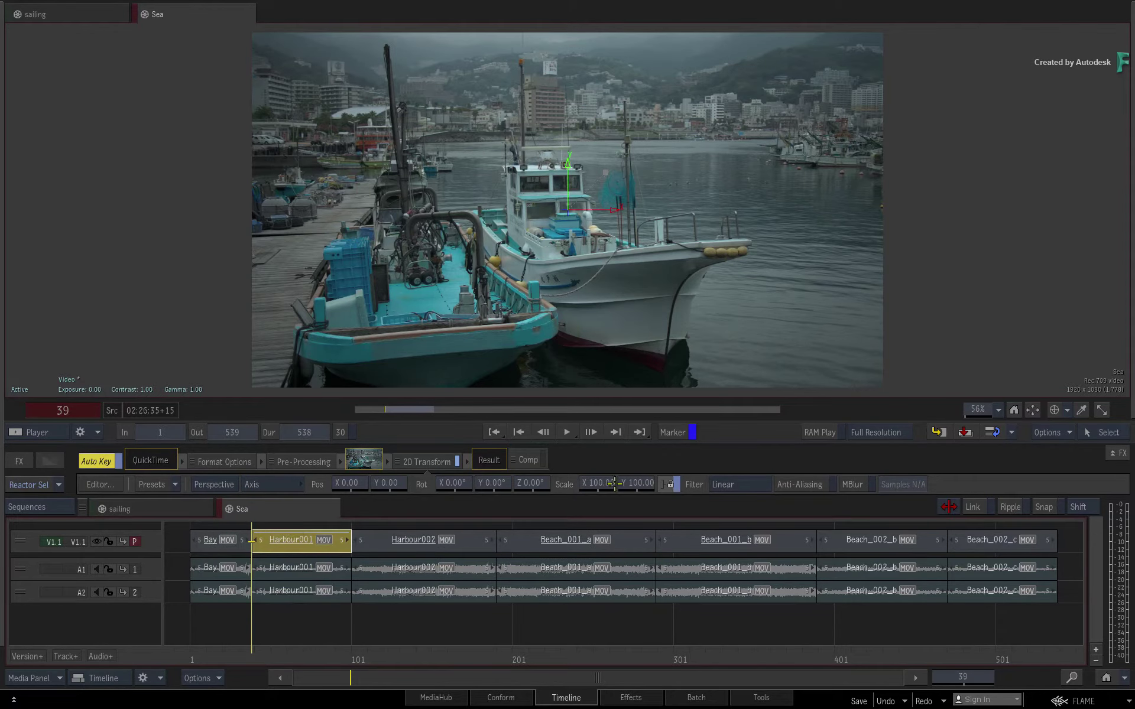
pyautogui.moveTo(598, 483); pyautogui.dragTo(646, 428)
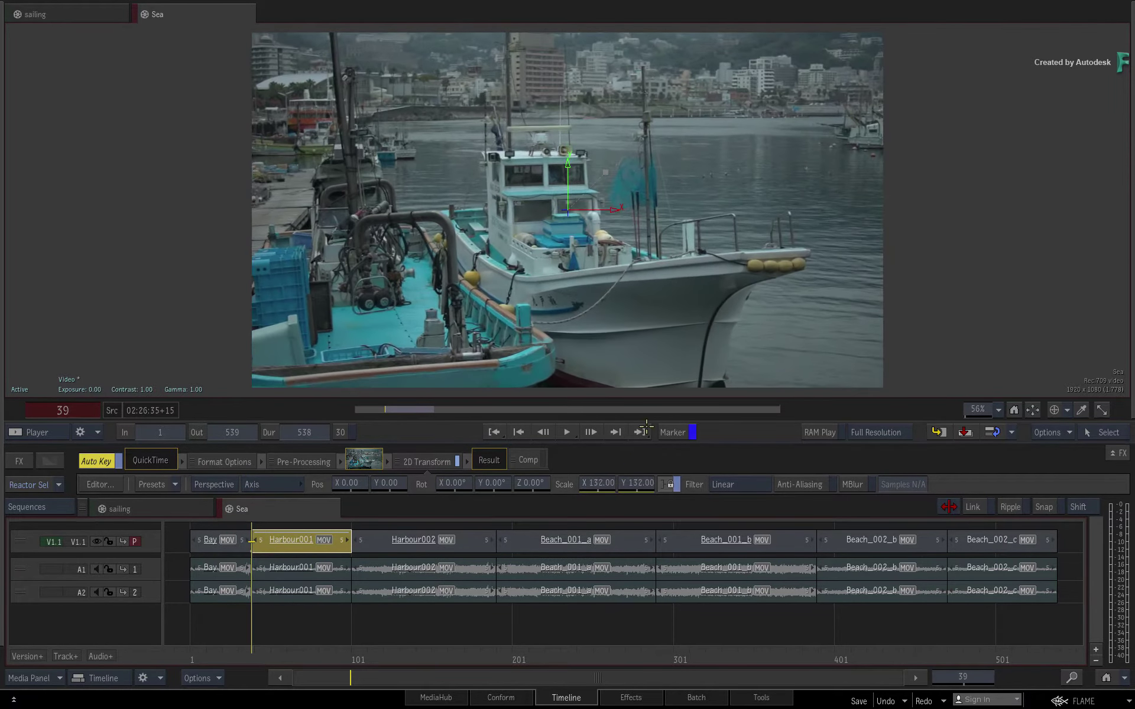
pyautogui.moveTo(613, 208); pyautogui.dragTo(705, 209)
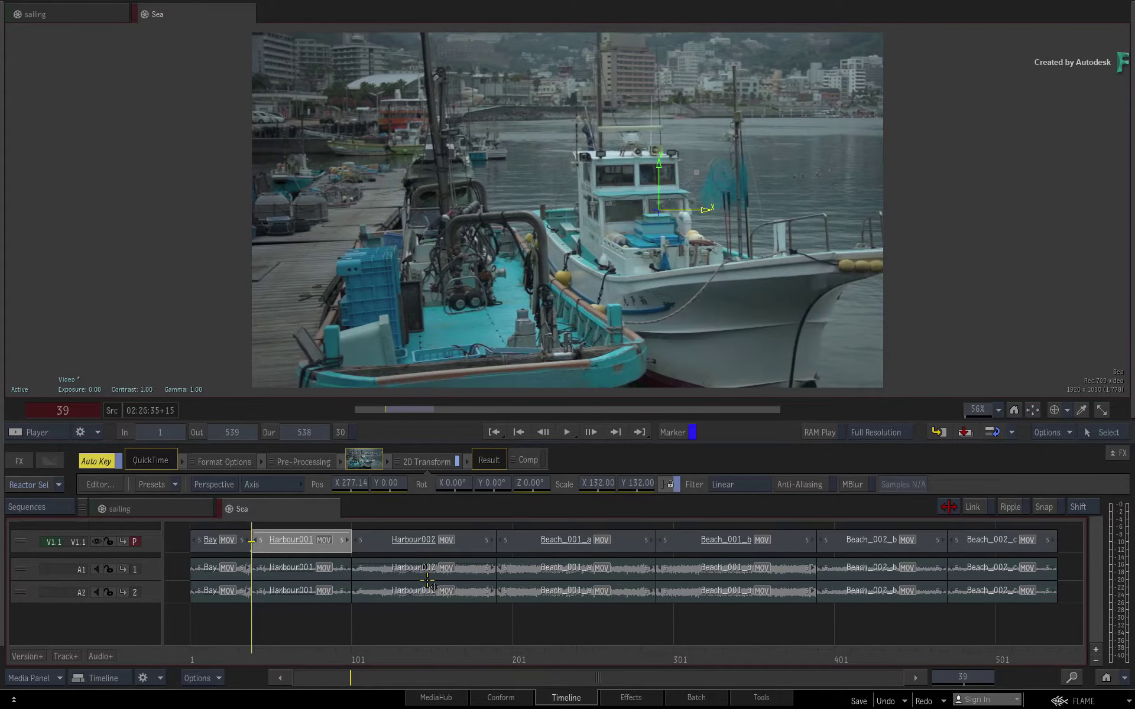
# Step: Keyframe Pos X -166.8 on Harbour001's last frame and preview the pan
pyautogui.press('Down')
pyautogui.press('Left')
pyautogui.moveTo(359, 482); pyautogui.dragTo(252, 502)
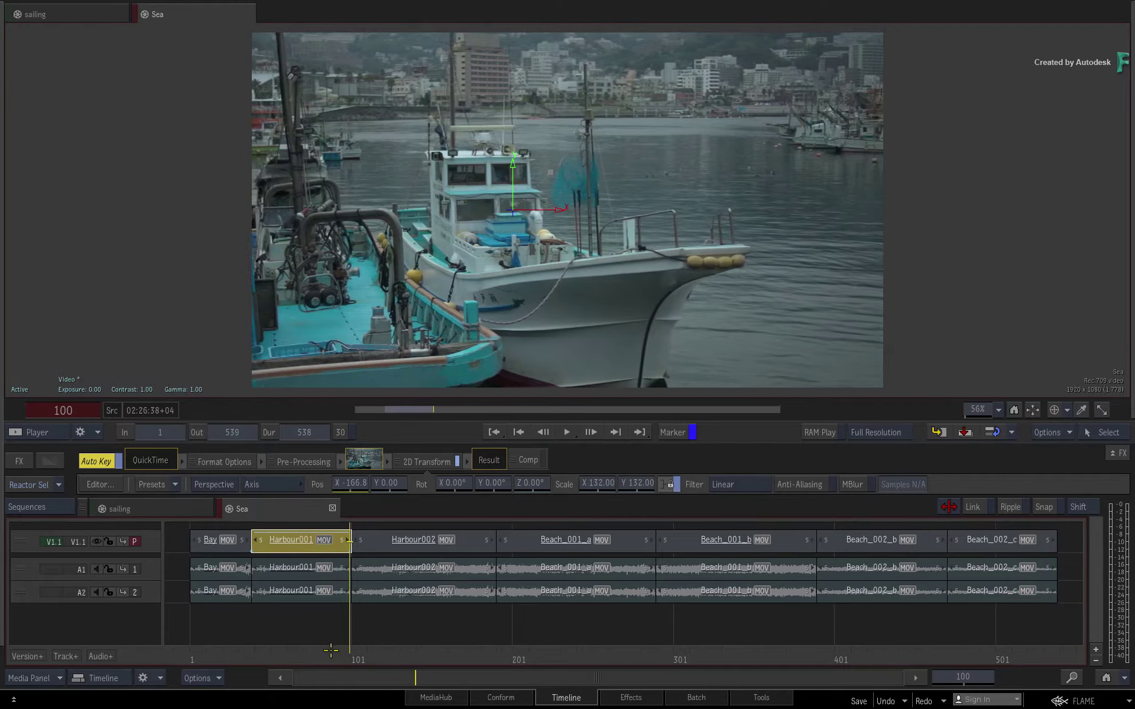
pyautogui.moveTo(331, 651); pyautogui.dragTo(264, 618)
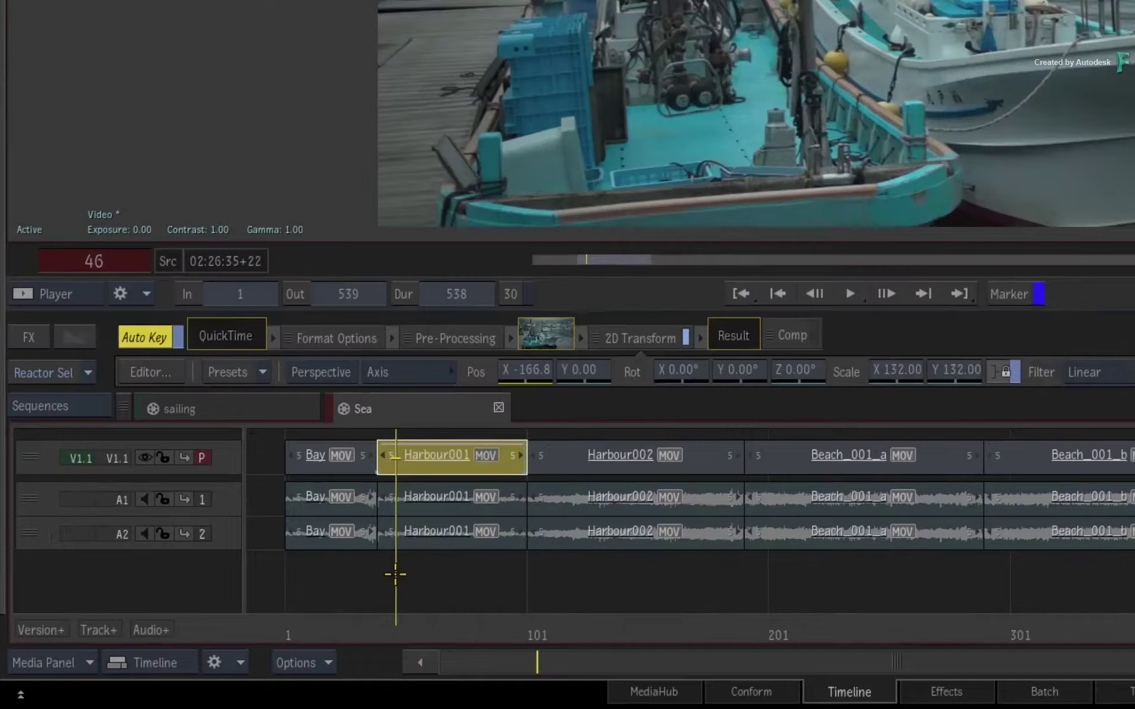
pyautogui.moveTo(395, 573); pyautogui.dragTo(421, 562)
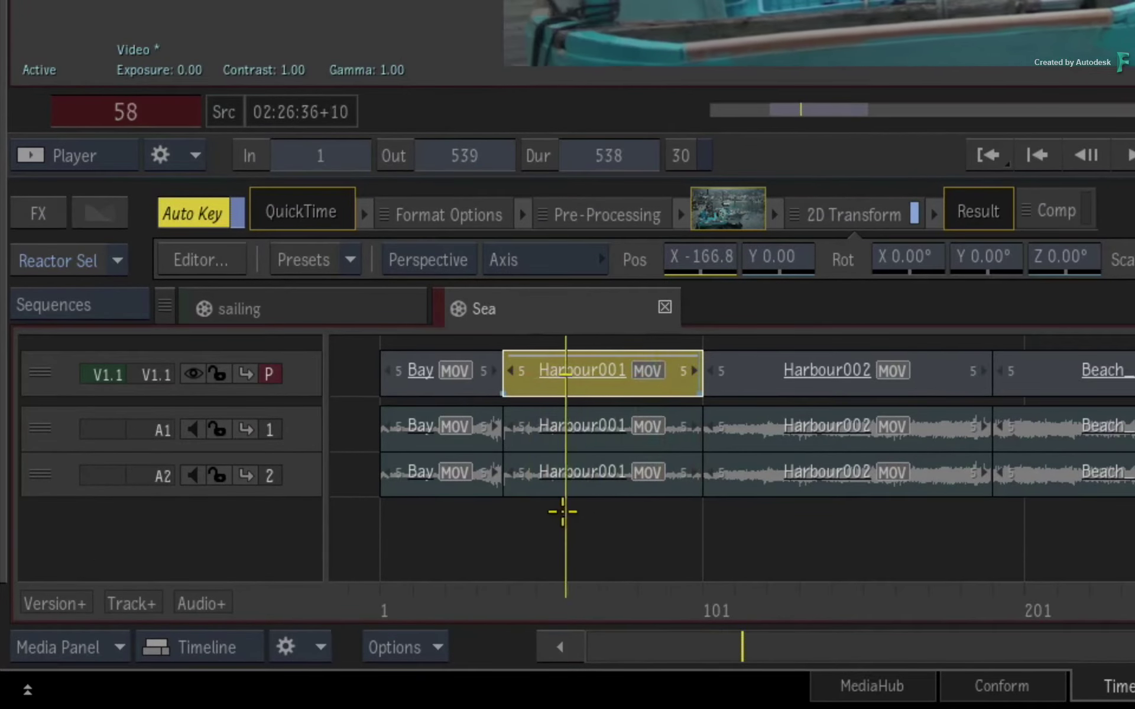
pyautogui.moveTo(563, 512); pyautogui.dragTo(550, 467)
# Step: Make Harbour002 the current segment and add a 2D Transform to it
pyautogui.click(568, 594)
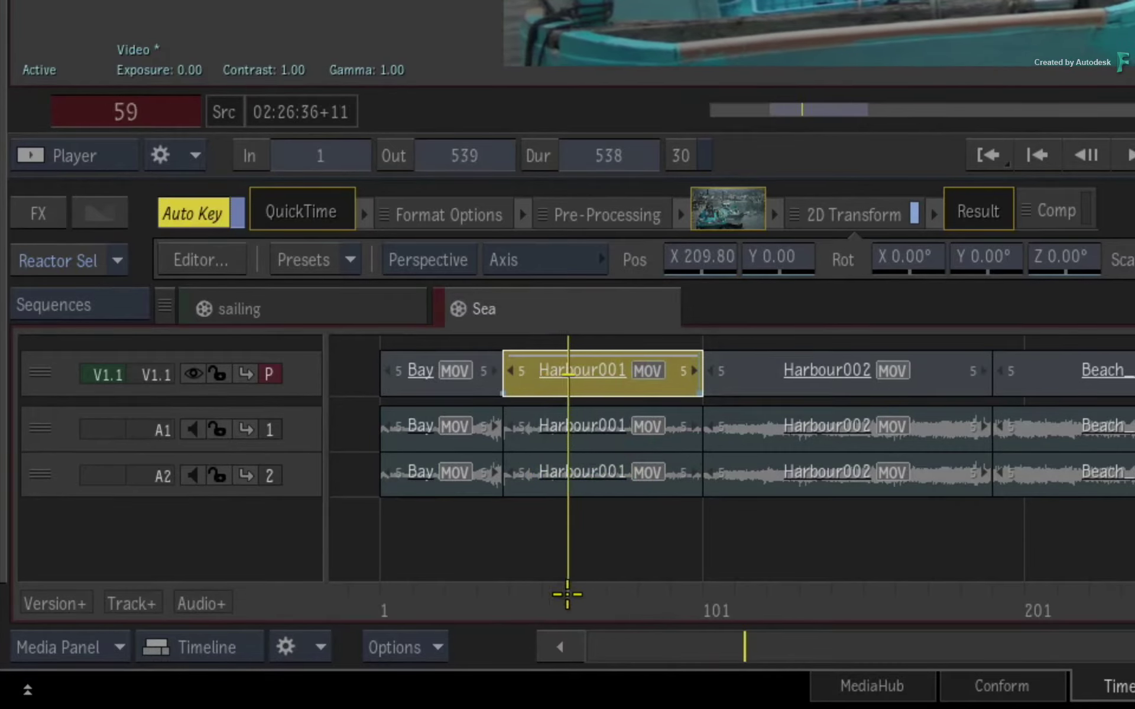
pyautogui.moveTo(567, 594); pyautogui.dragTo(735, 588)
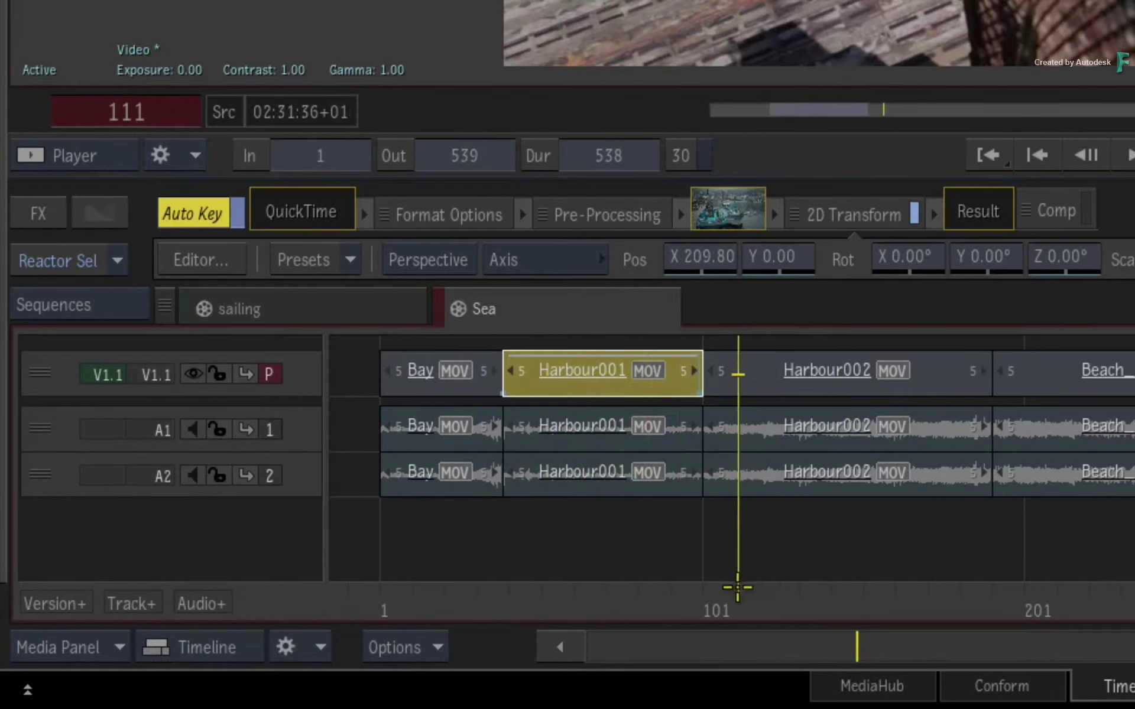
pyautogui.click(763, 538)
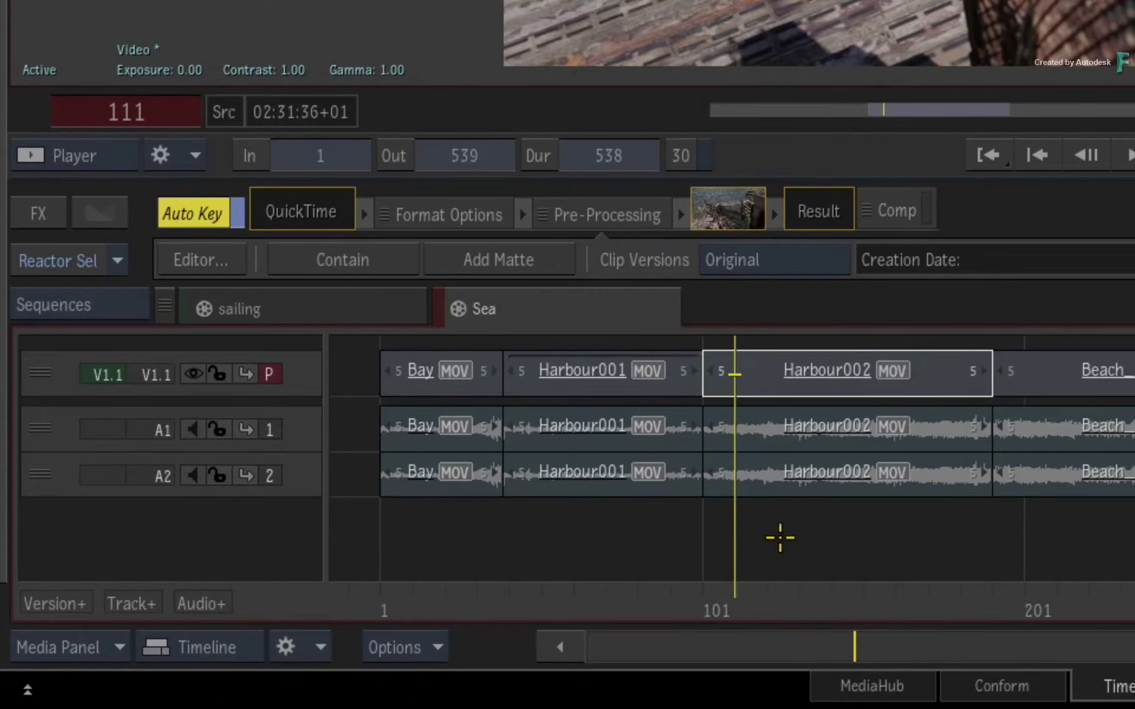
pyautogui.click(760, 383)
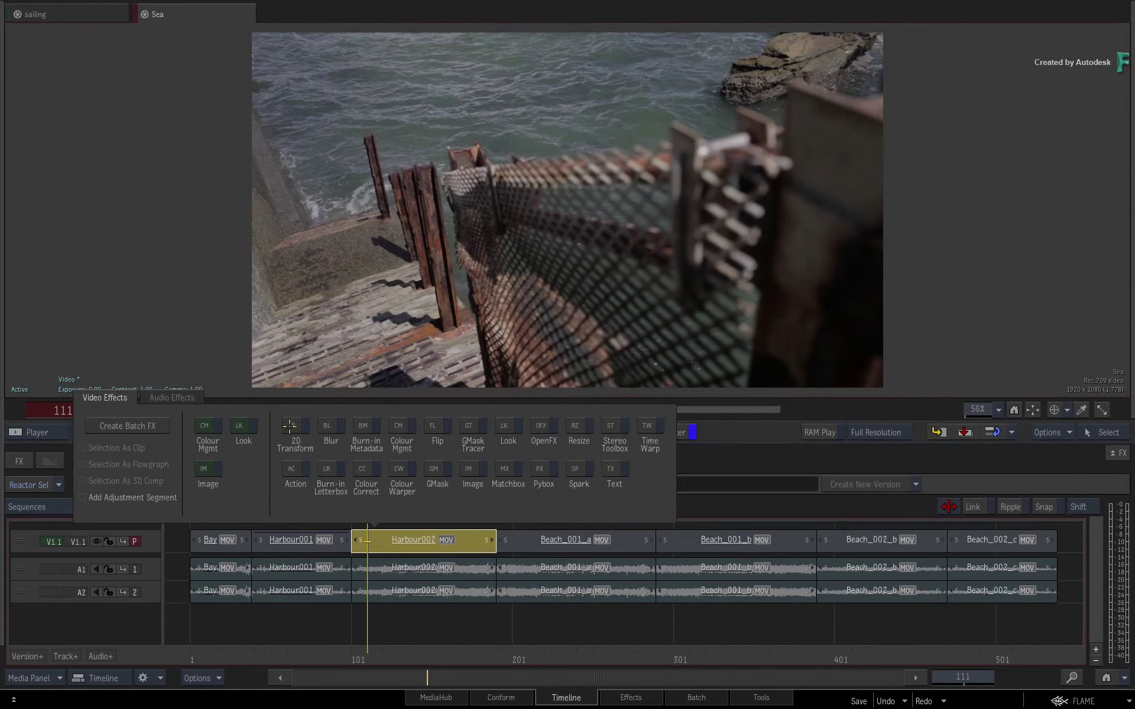
pyautogui.click(289, 427)
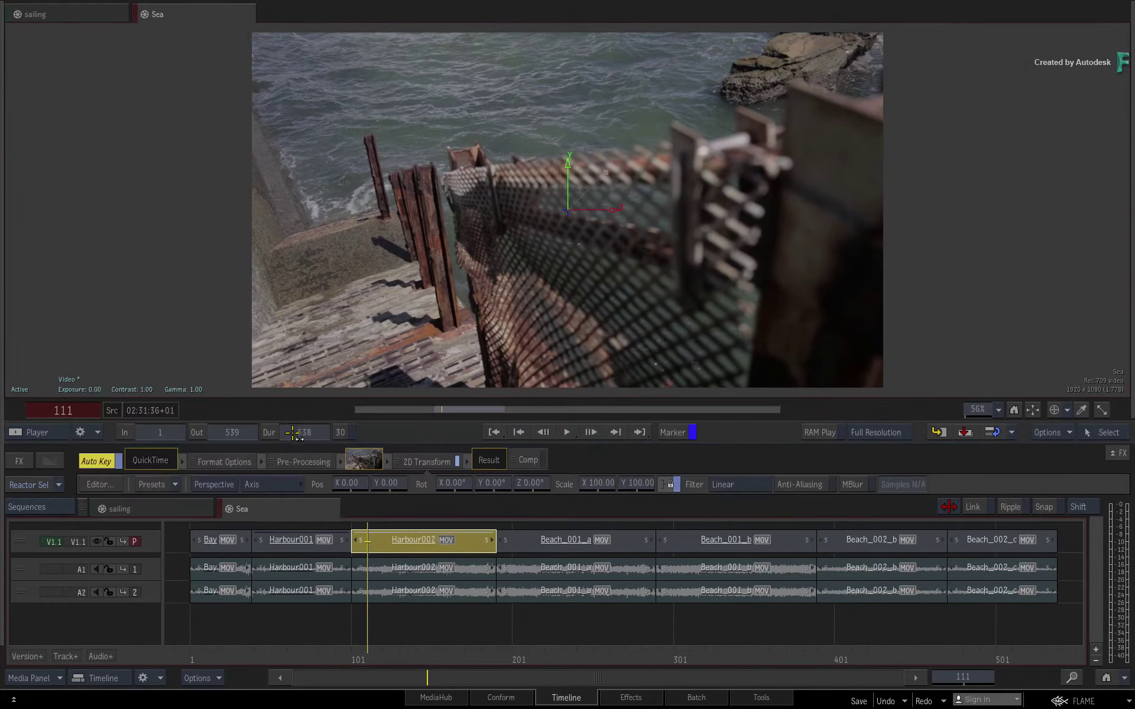
# Step: Scale Harbour002 to 147 and keyframe Pos Y from -167.1 to 206.66
pyautogui.press('Up')
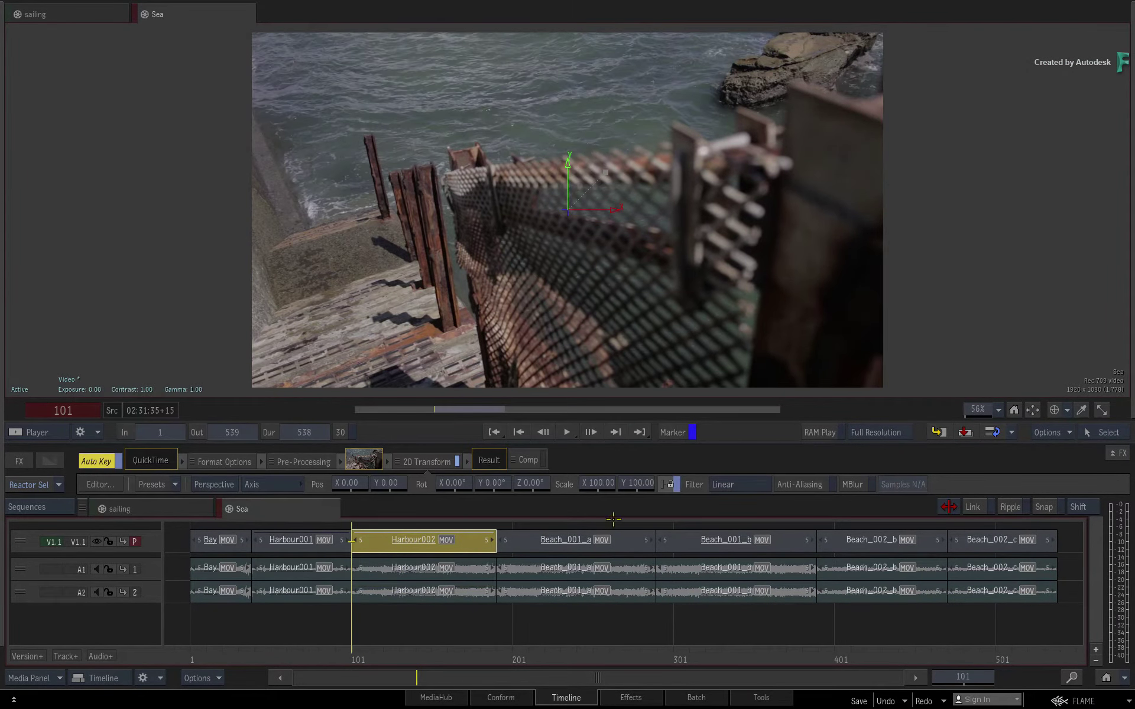
pyautogui.moveTo(640, 488); pyautogui.dragTo(629, 253)
pyautogui.moveTo(560, 168); pyautogui.dragTo(564, 219)
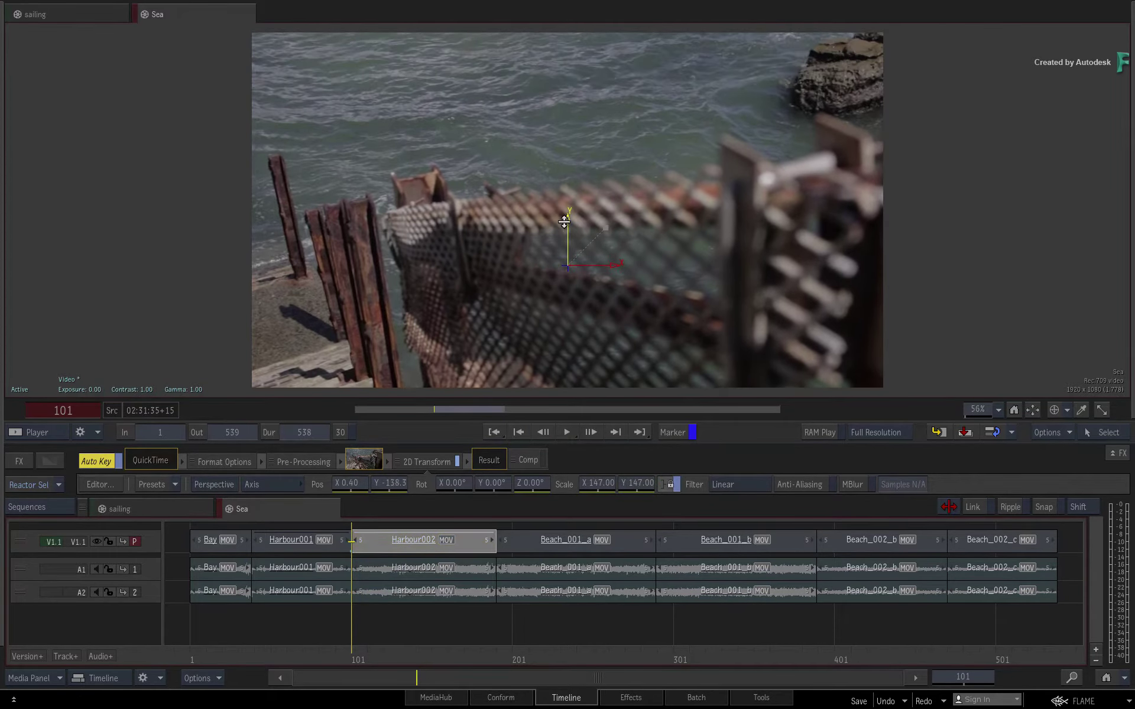
pyautogui.press('Down')
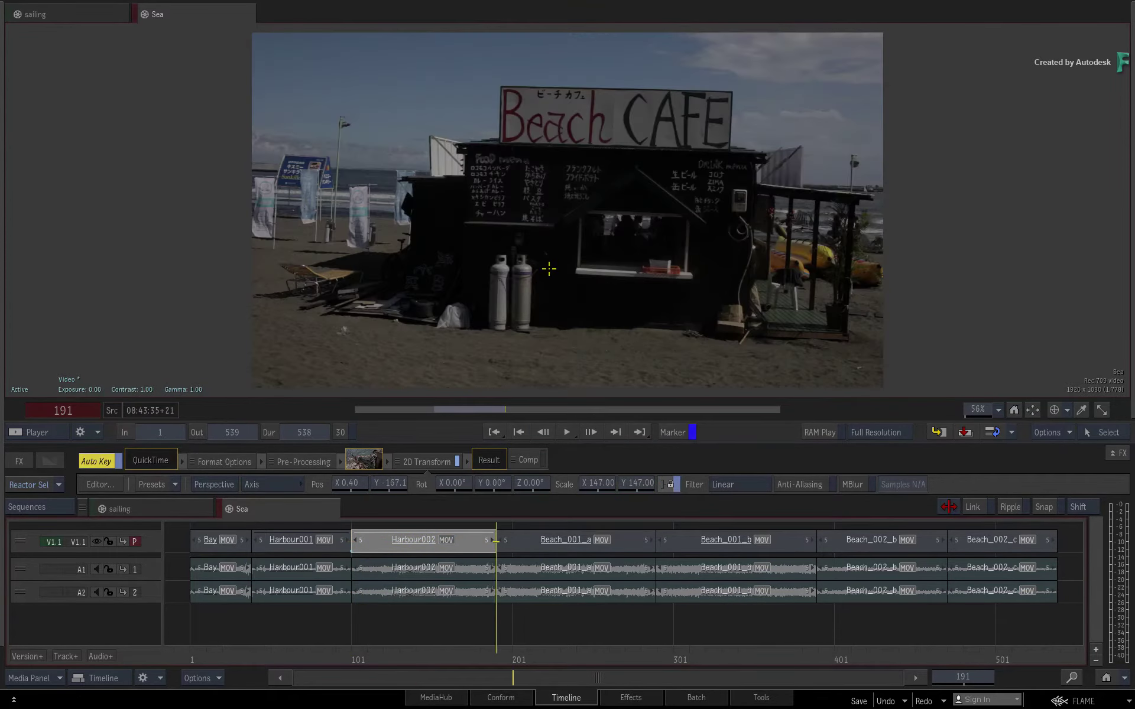
pyautogui.press('Left')
pyautogui.moveTo(569, 220); pyautogui.dragTo(572, 96)
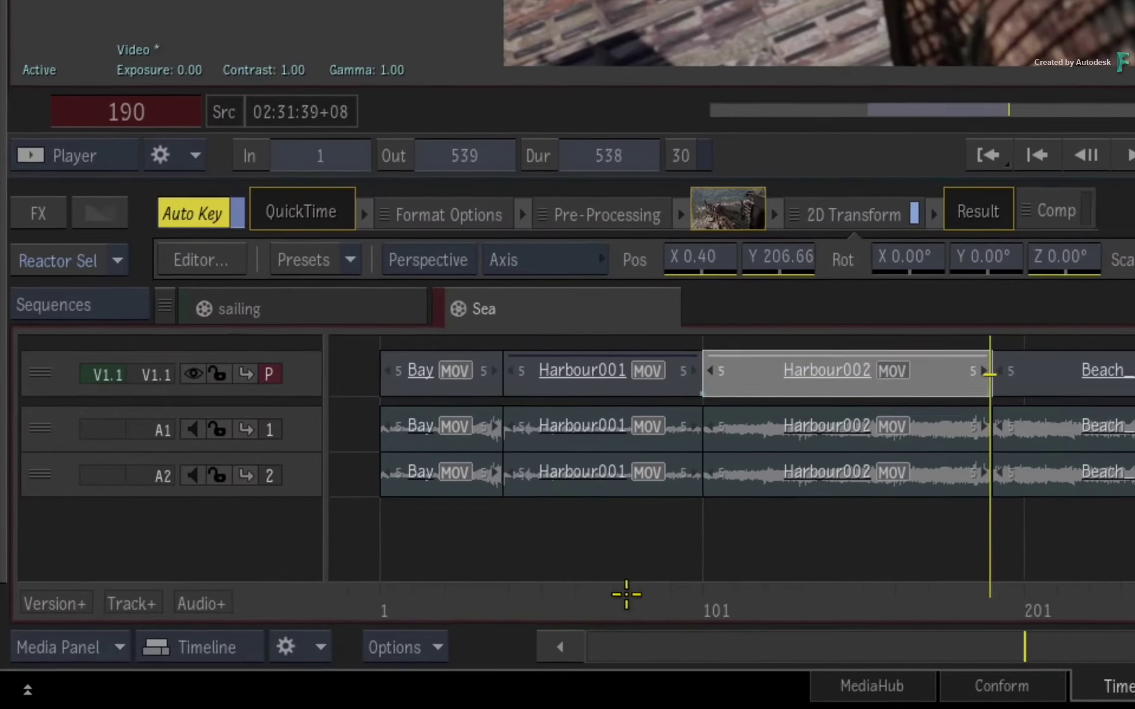
# Step: Scrub back to preview the Harbour001 and Harbour002 transform animations
pyautogui.moveTo(312, 651); pyautogui.dragTo(298, 656)
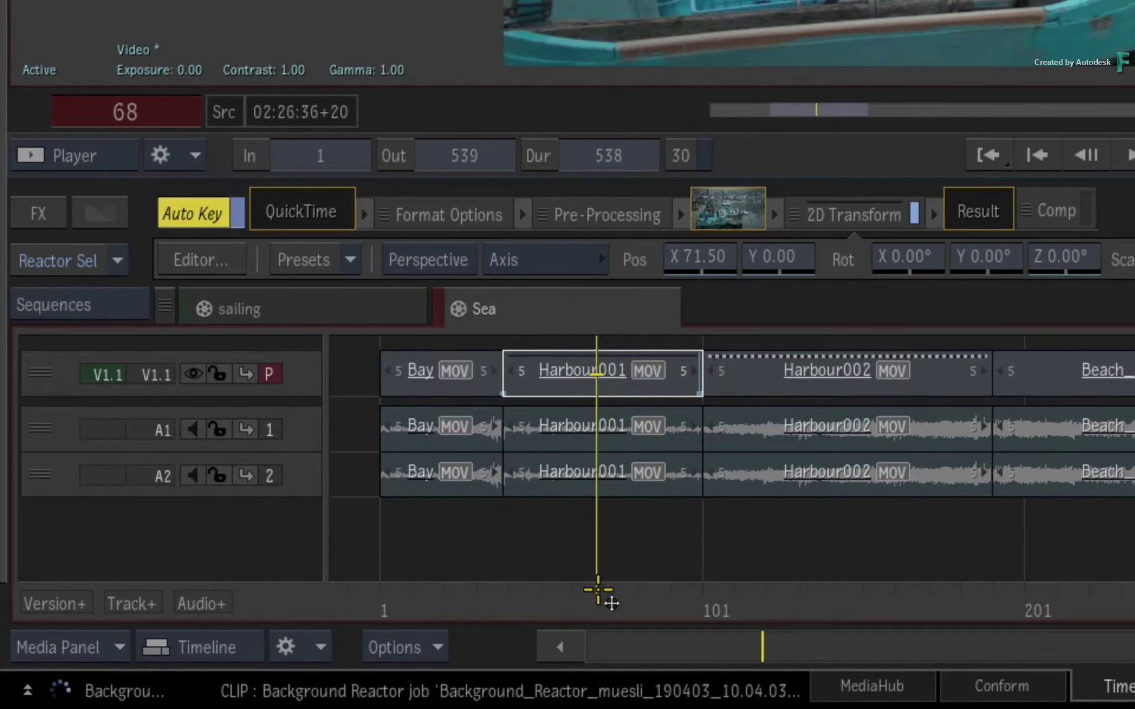
pyautogui.moveTo(601, 595); pyautogui.dragTo(731, 474)
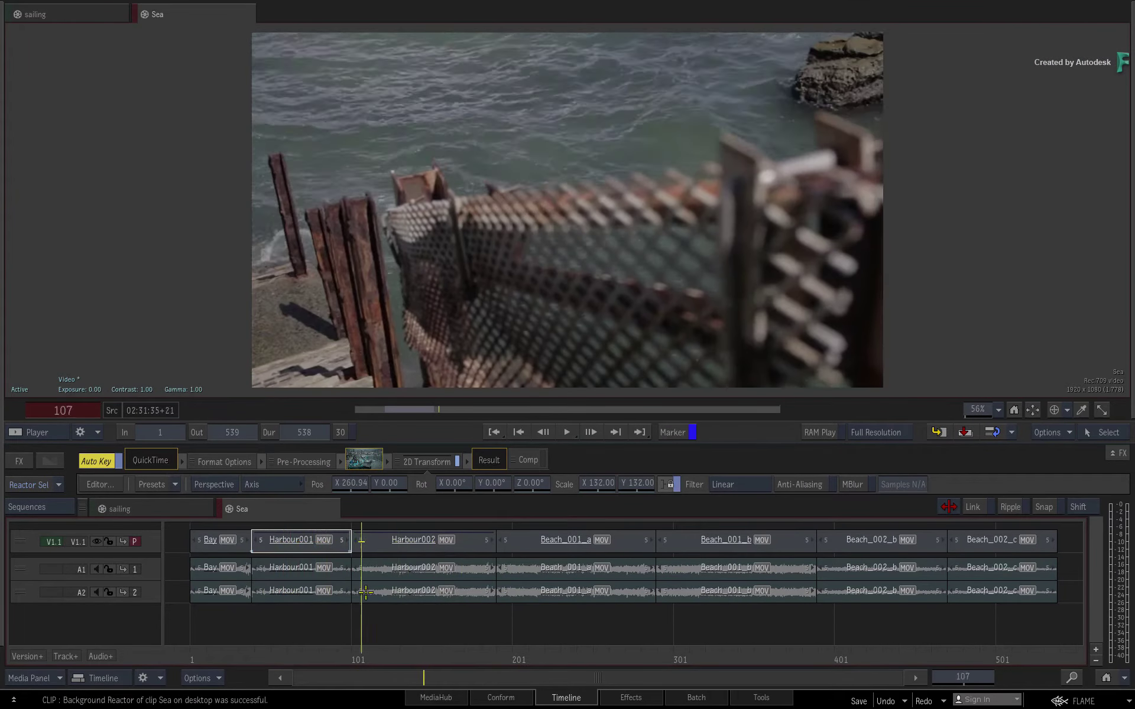
pyautogui.moveTo(366, 593); pyautogui.dragTo(361, 554)
# Step: Select Beach_001_a and Beach_001_b and inspect their 2D Transforms
pyautogui.click(442, 553)
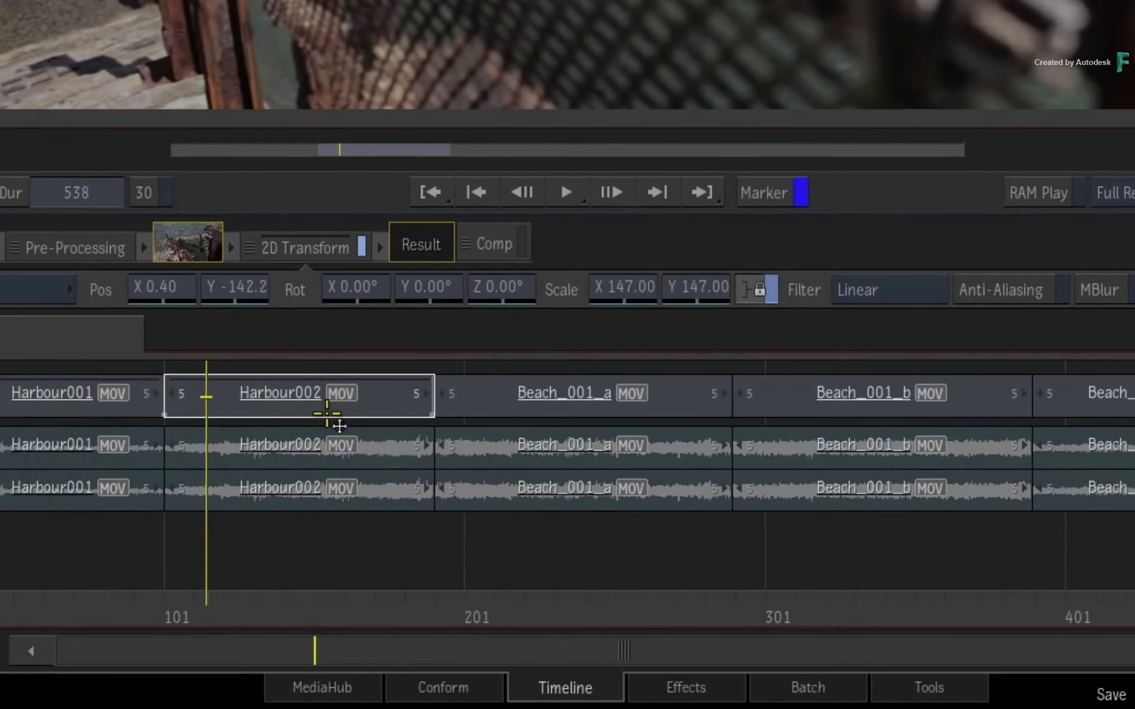
pyautogui.keyDown('ctrl'); pyautogui.click(381, 410); pyautogui.keyUp('ctrl')
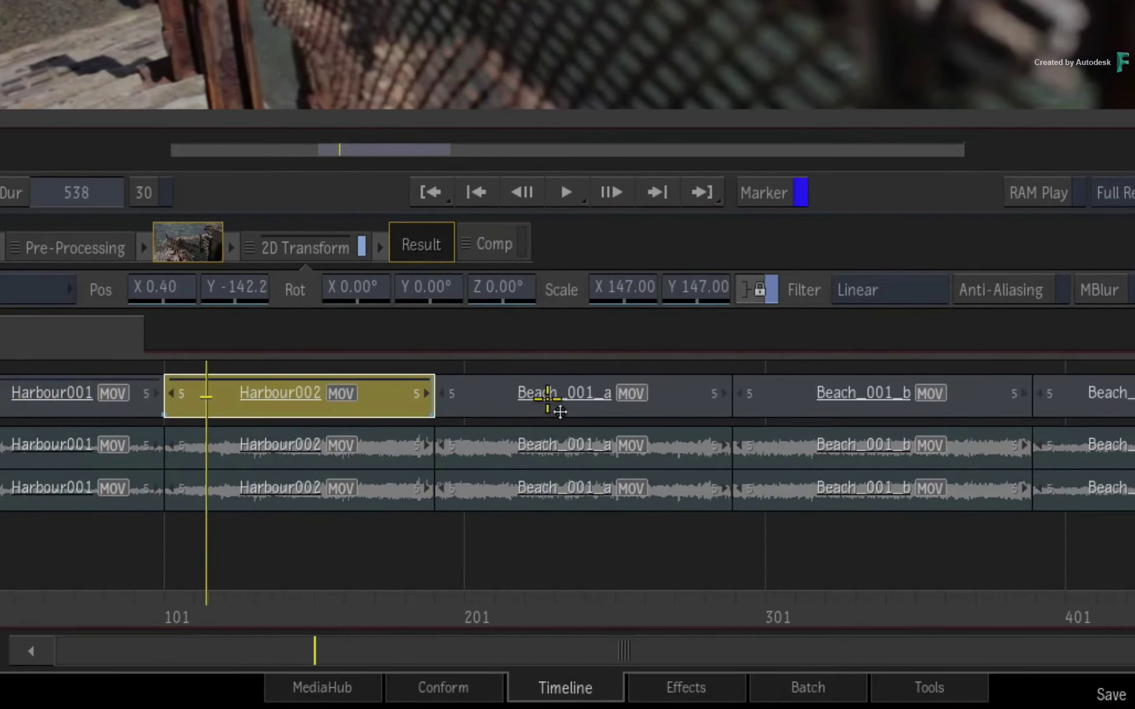
pyautogui.keyDown('ctrl'); pyautogui.click(558, 408); pyautogui.keyUp('ctrl')
pyautogui.keyDown('ctrl'); pyautogui.click(816, 402); pyautogui.keyUp('ctrl')
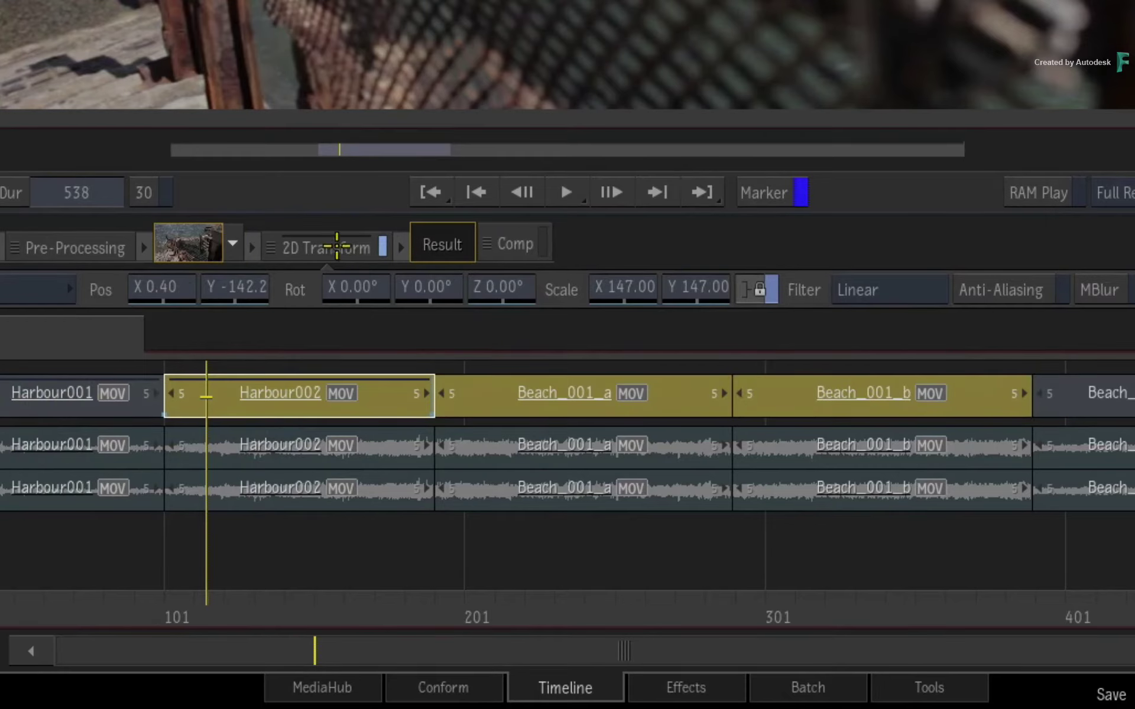
pyautogui.click(550, 393)
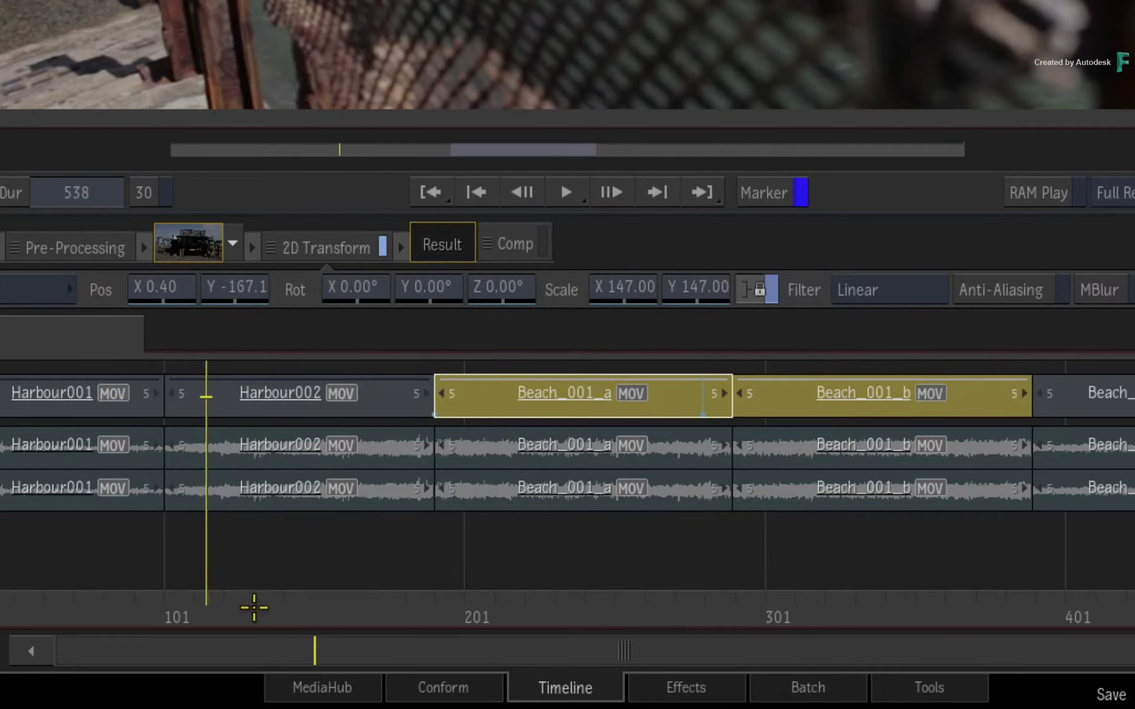
pyautogui.moveTo(254, 608); pyautogui.dragTo(559, 547)
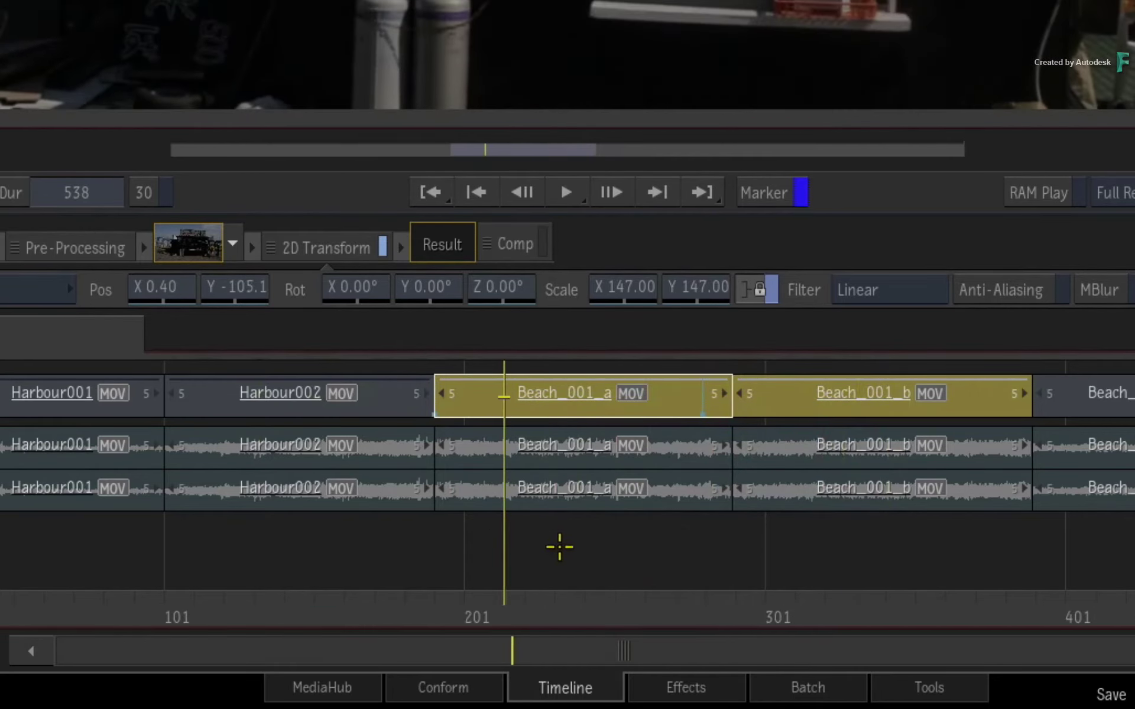
pyautogui.click(566, 410)
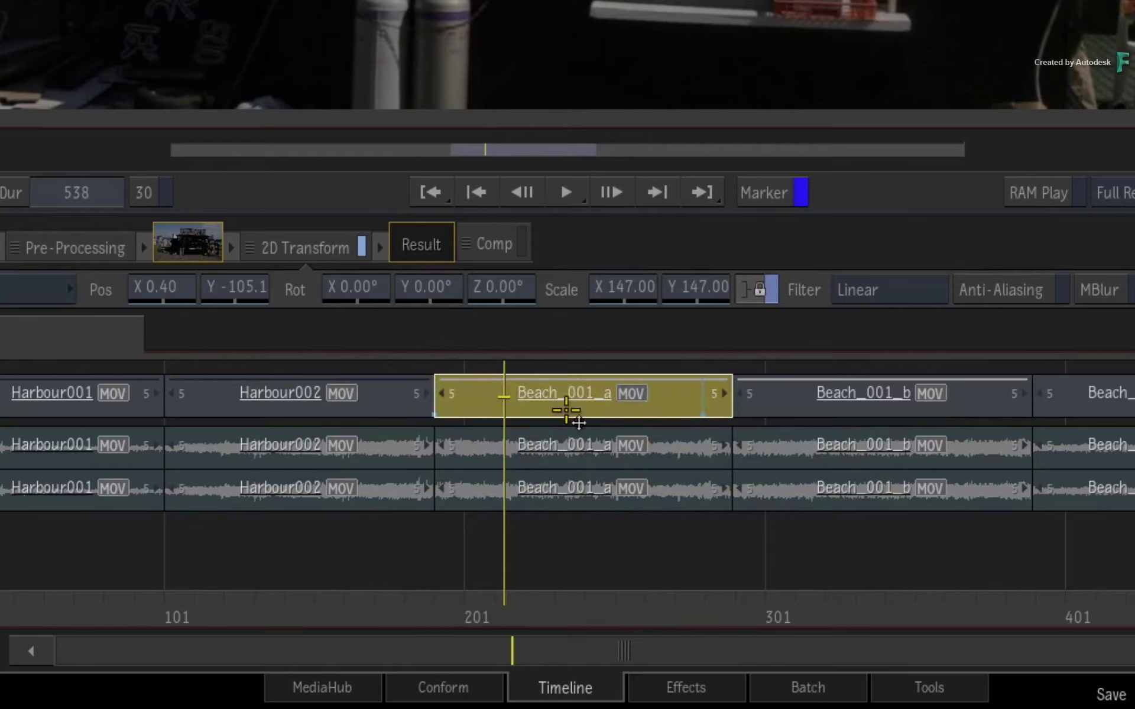
pyautogui.moveTo(566, 613); pyautogui.dragTo(1089, 585)
pyautogui.click(850, 610)
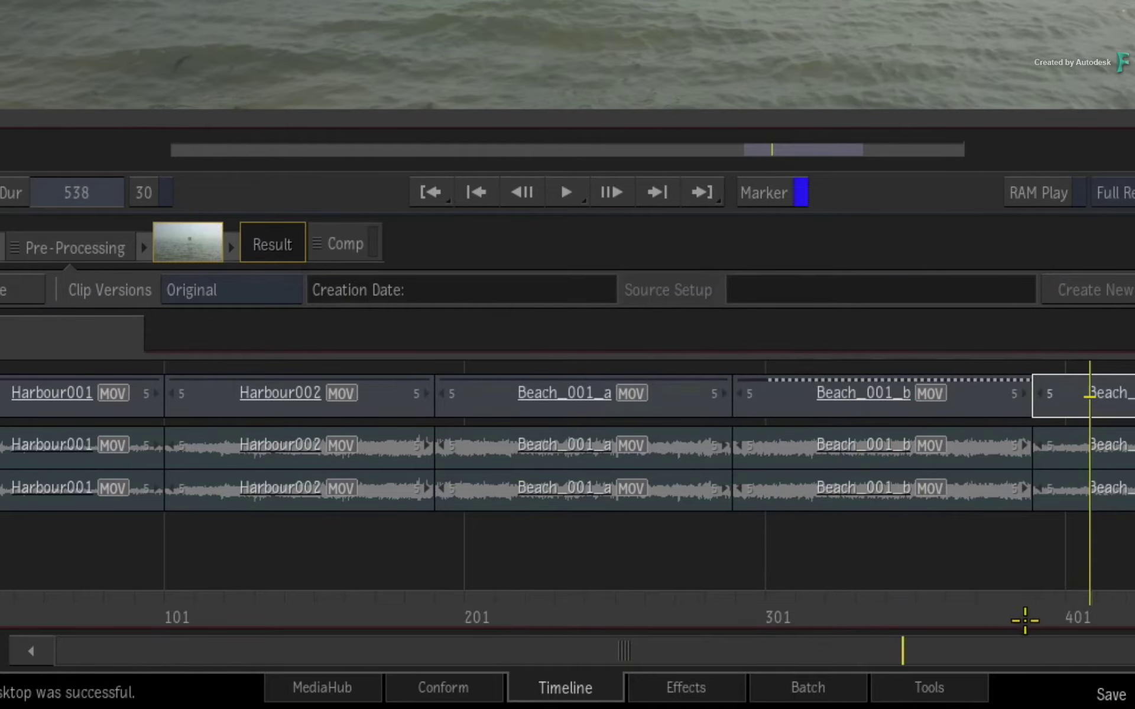
# Step: Reselect both Beach_001 shots, then return the playhead to Harbour001 at frame 60
pyautogui.moveTo(1041, 617); pyautogui.dragTo(720, 598)
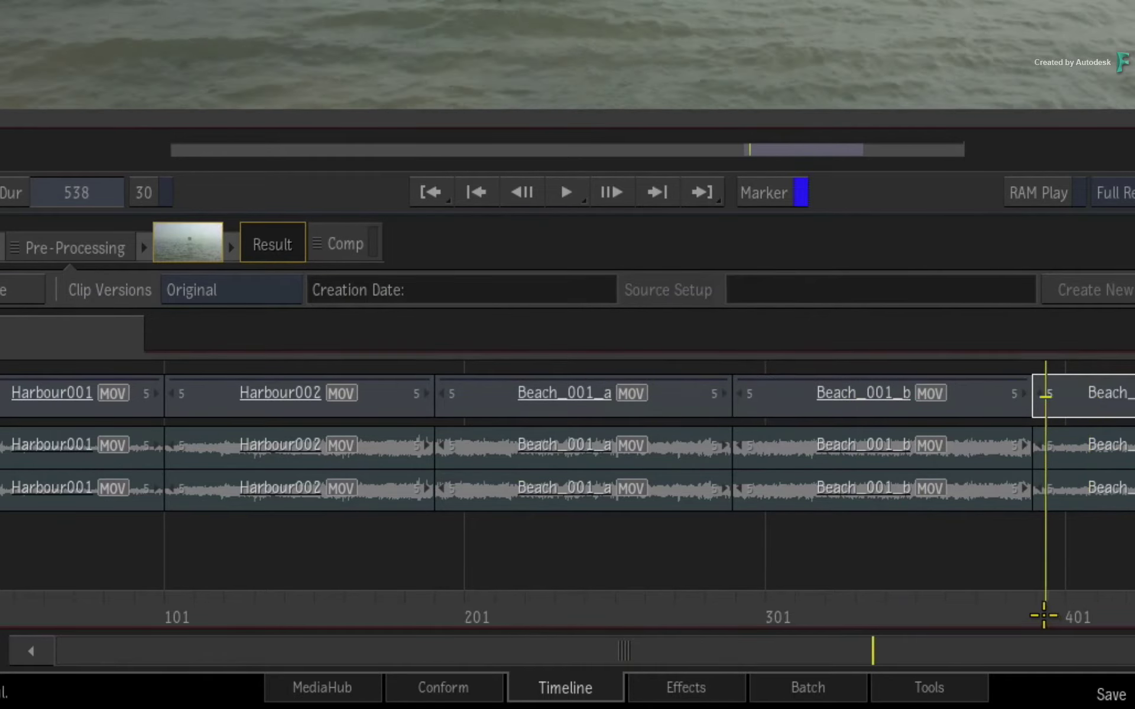
pyautogui.moveTo(652, 647); pyautogui.dragTo(589, 584)
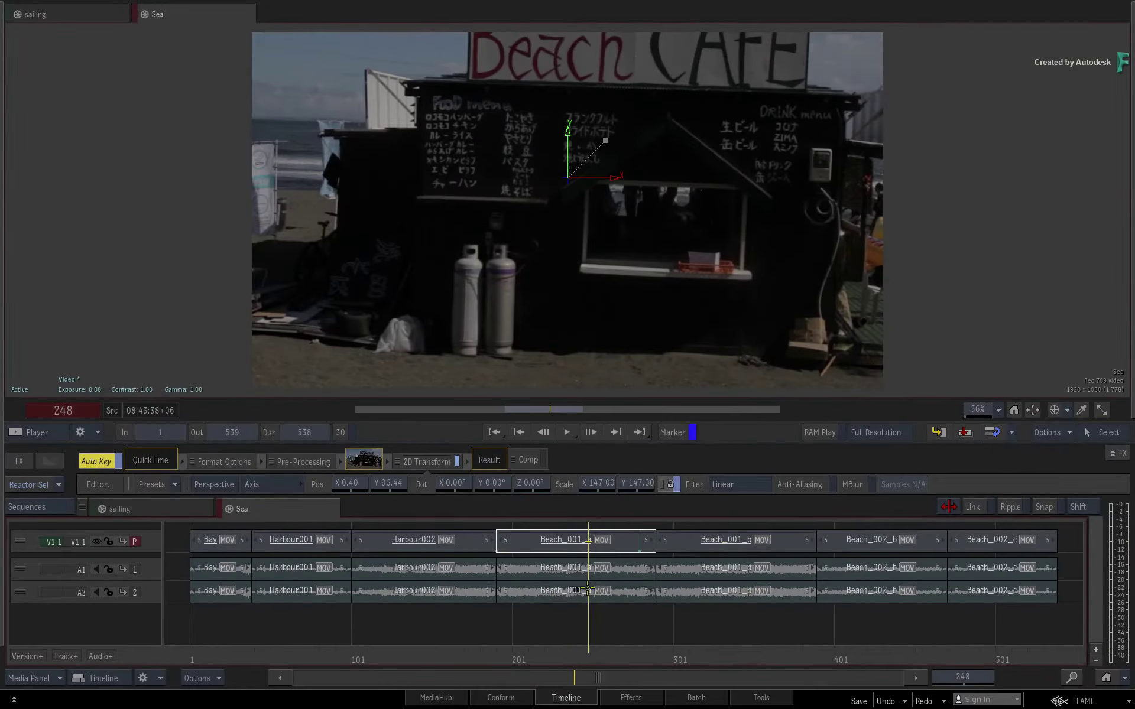
pyautogui.click(626, 549)
pyautogui.keyDown('ctrl'); pyautogui.click(685, 550); pyautogui.keyUp('ctrl')
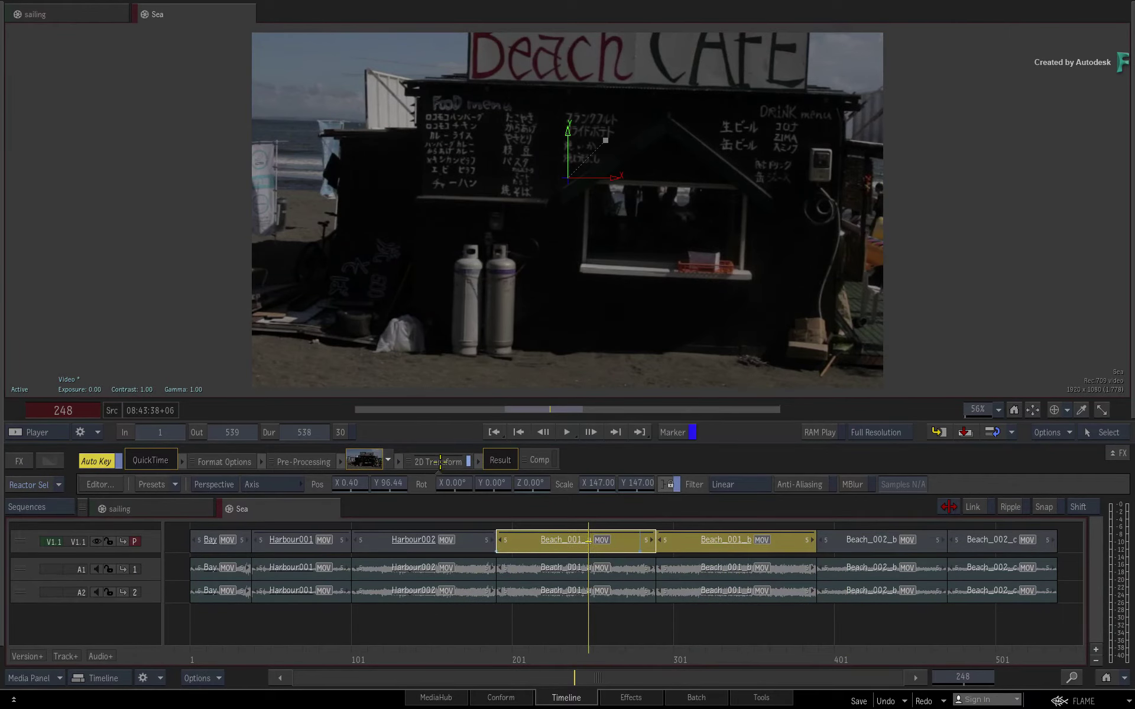
pyautogui.moveTo(440, 462); pyautogui.dragTo(441, 476)
pyautogui.moveTo(582, 647); pyautogui.dragTo(271, 630)
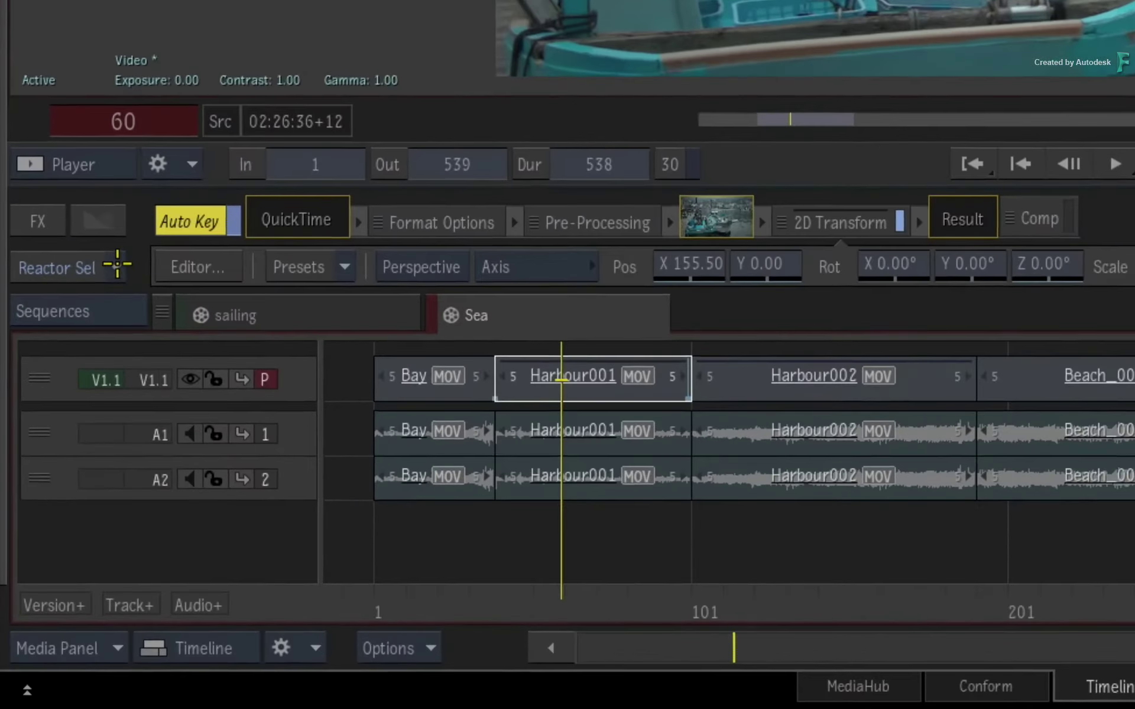
# Step: Set timeline effect rendering to Background Reactor (Auto) so it reads Reactor Sel
pyautogui.click(59, 484)
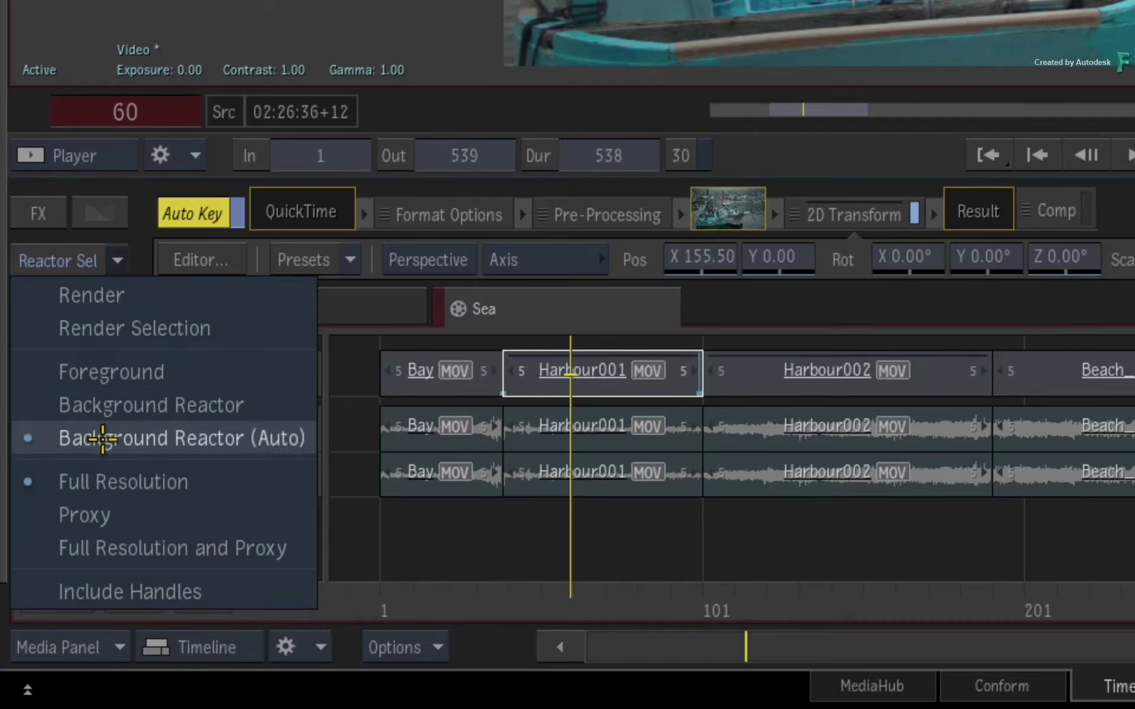
pyautogui.click(114, 372)
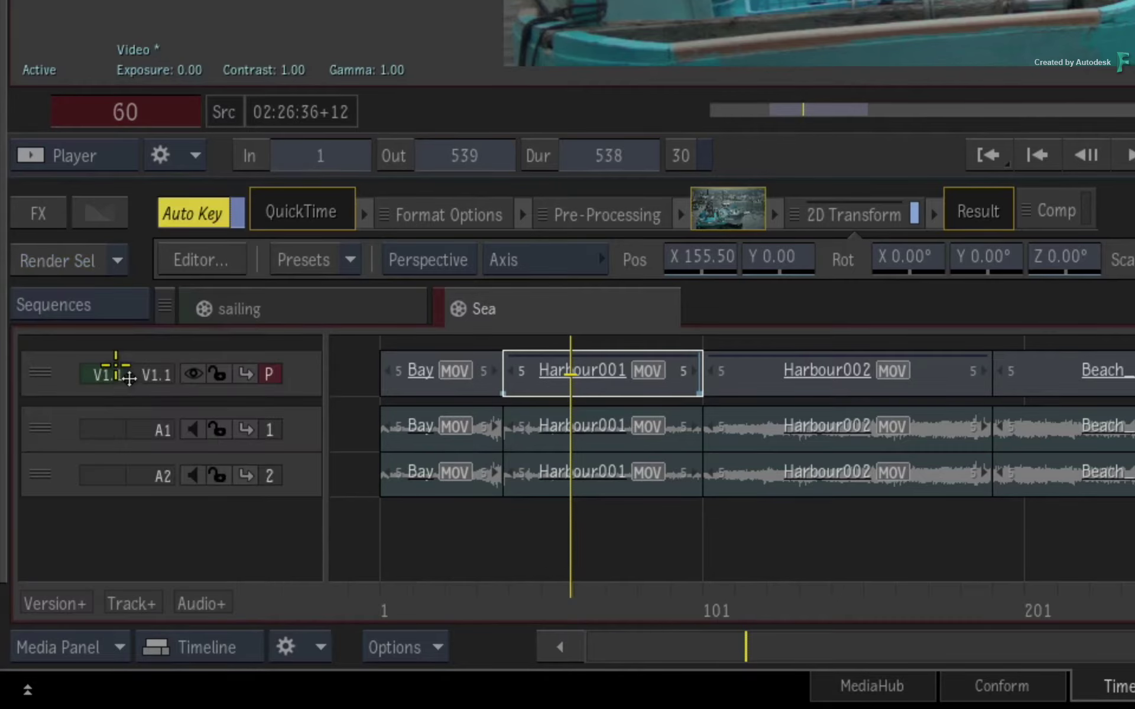
pyautogui.click(116, 262)
pyautogui.click(59, 433)
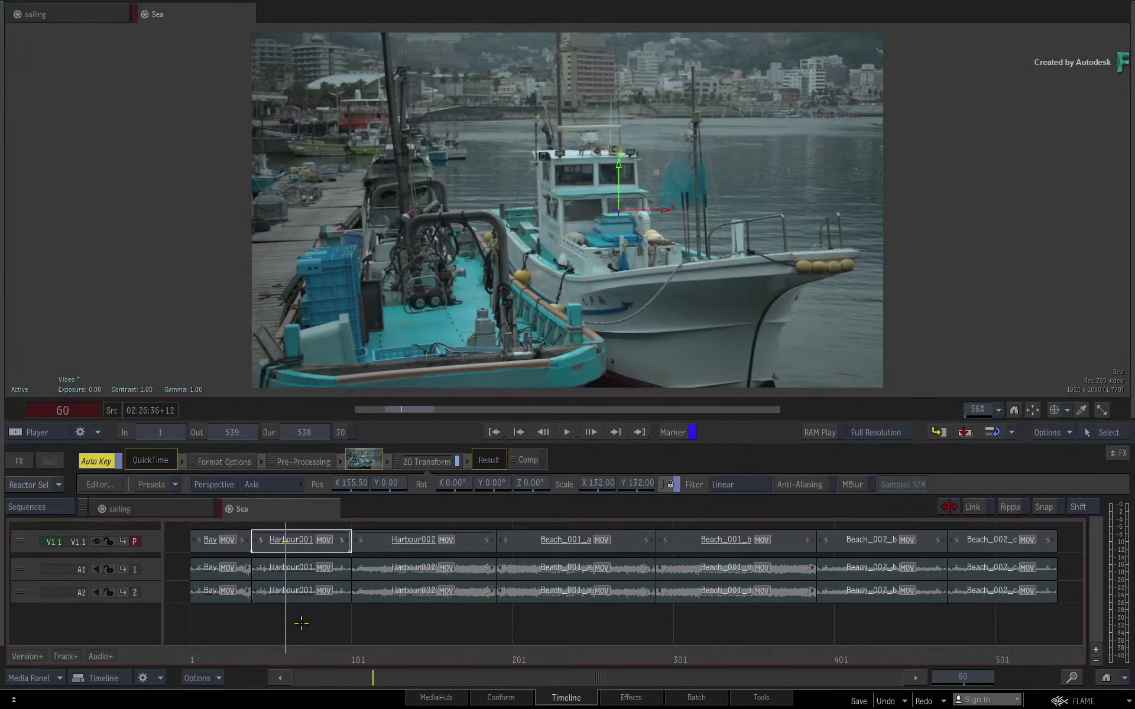
pyautogui.click(1087, 701)
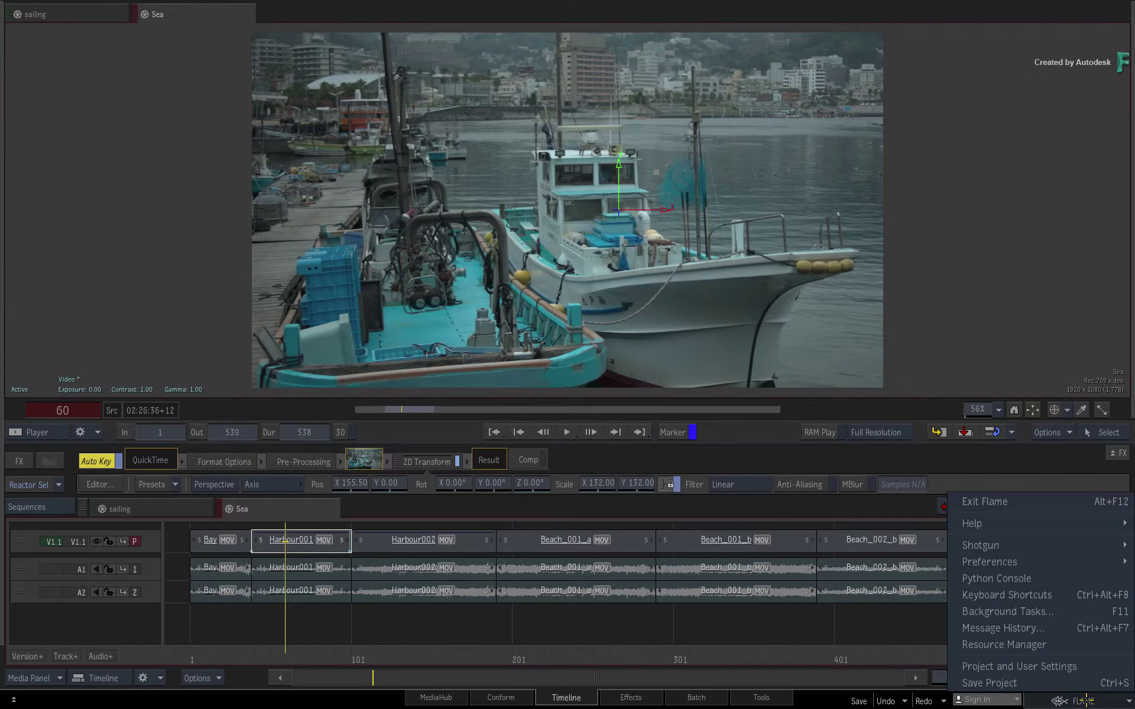
pyautogui.moveTo(1023, 562)
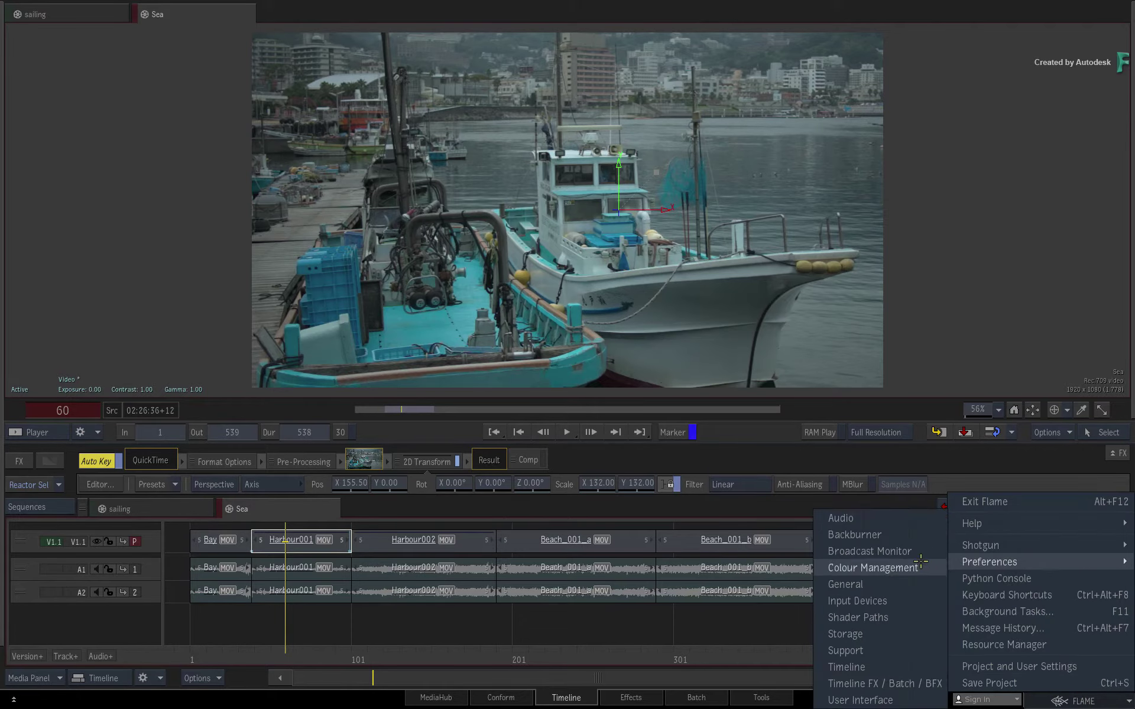
pyautogui.click(895, 584)
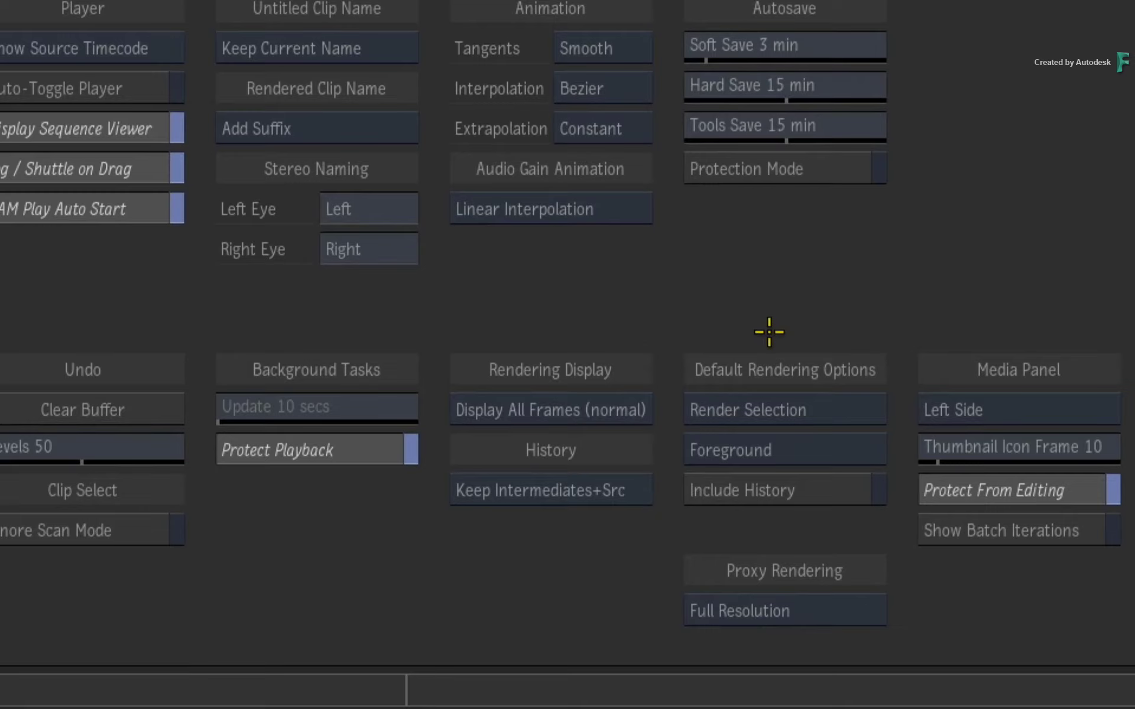
pyautogui.click(832, 451)
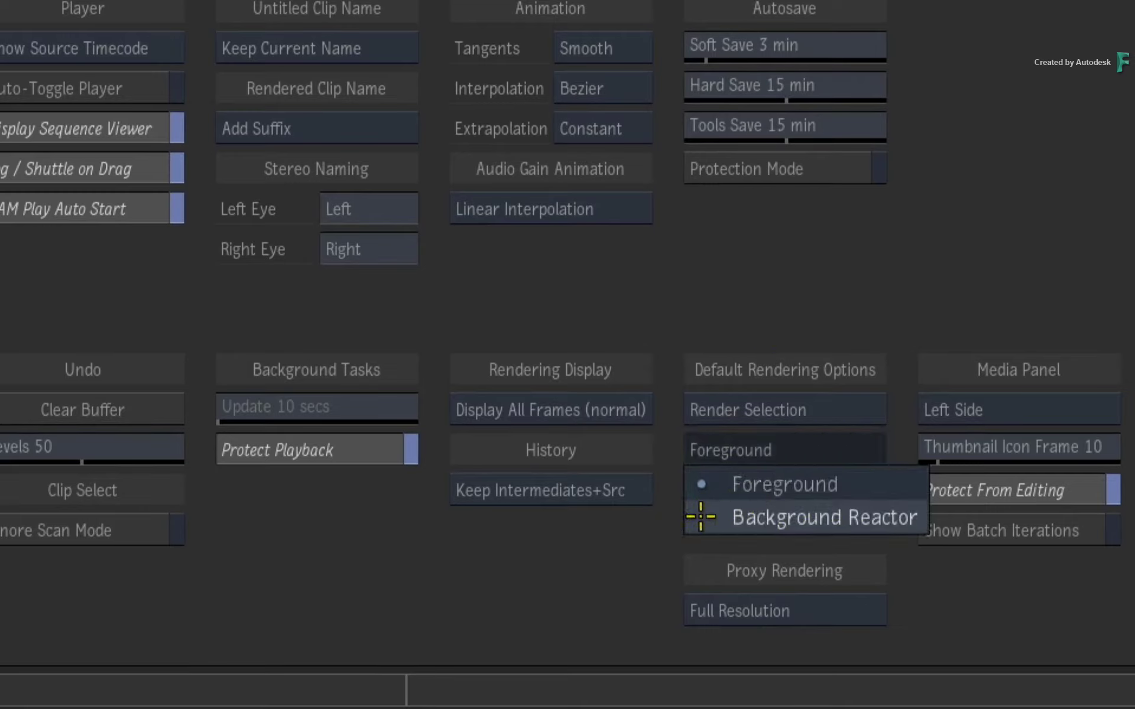
pyautogui.click(654, 518)
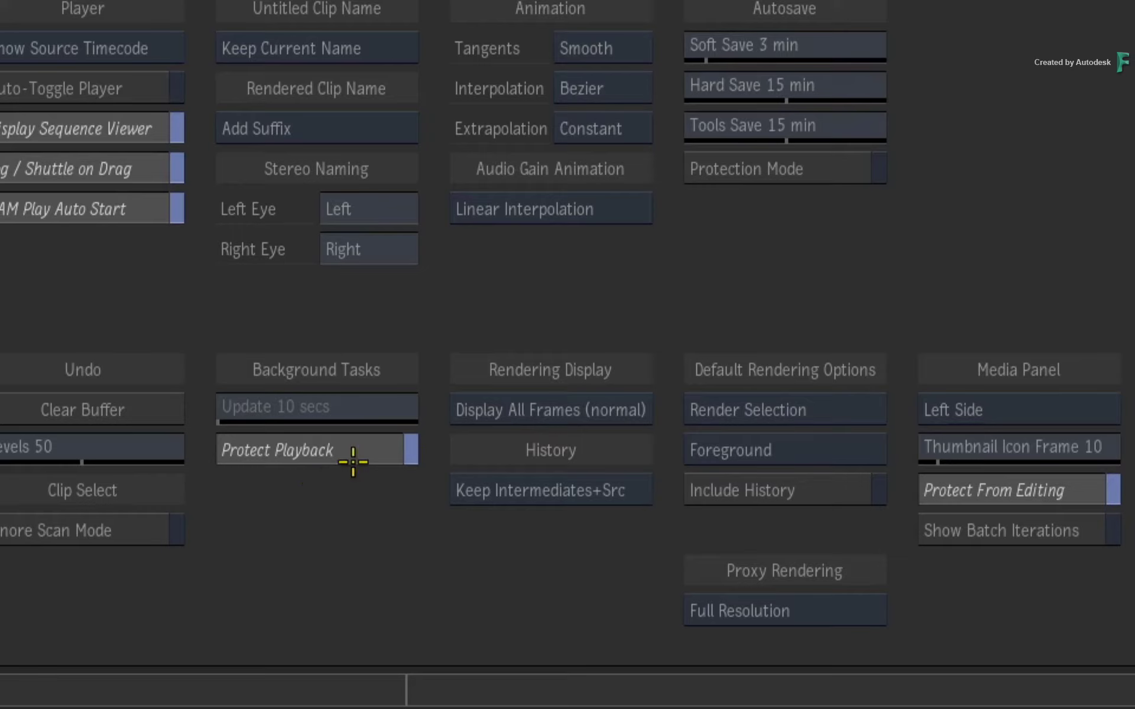
pyautogui.click(374, 443)
pyautogui.click(375, 448)
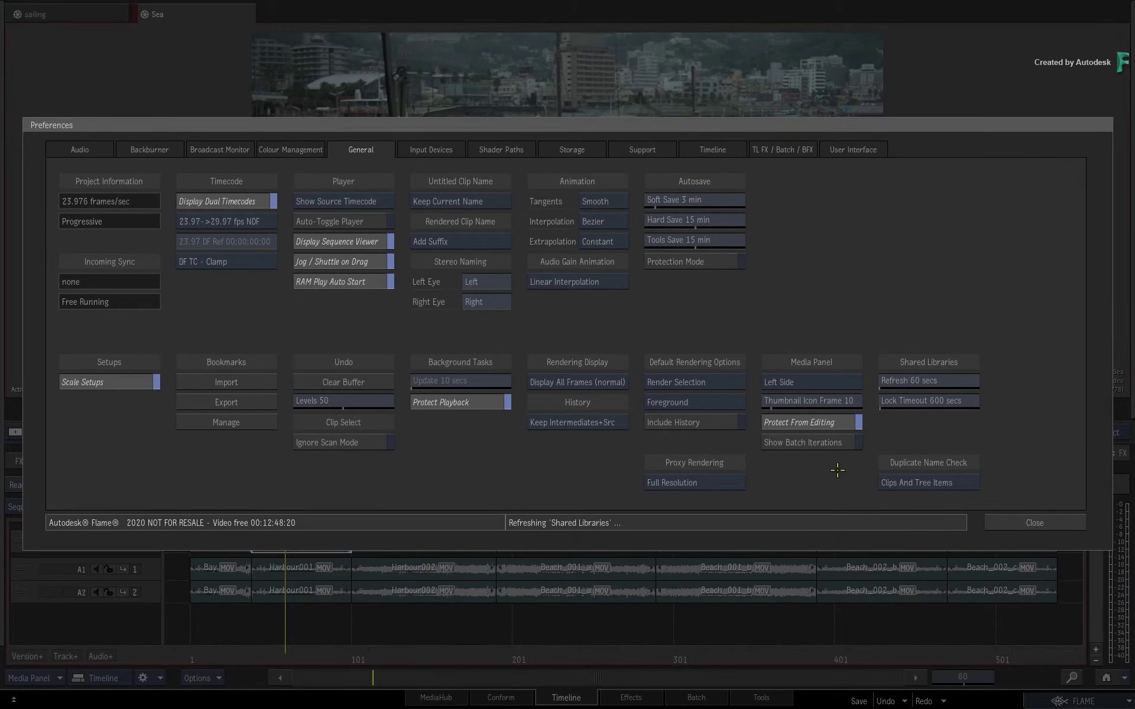
# Step: Close the preferences, move onto the beach shots and enter the Effects environment
pyautogui.click(1035, 523)
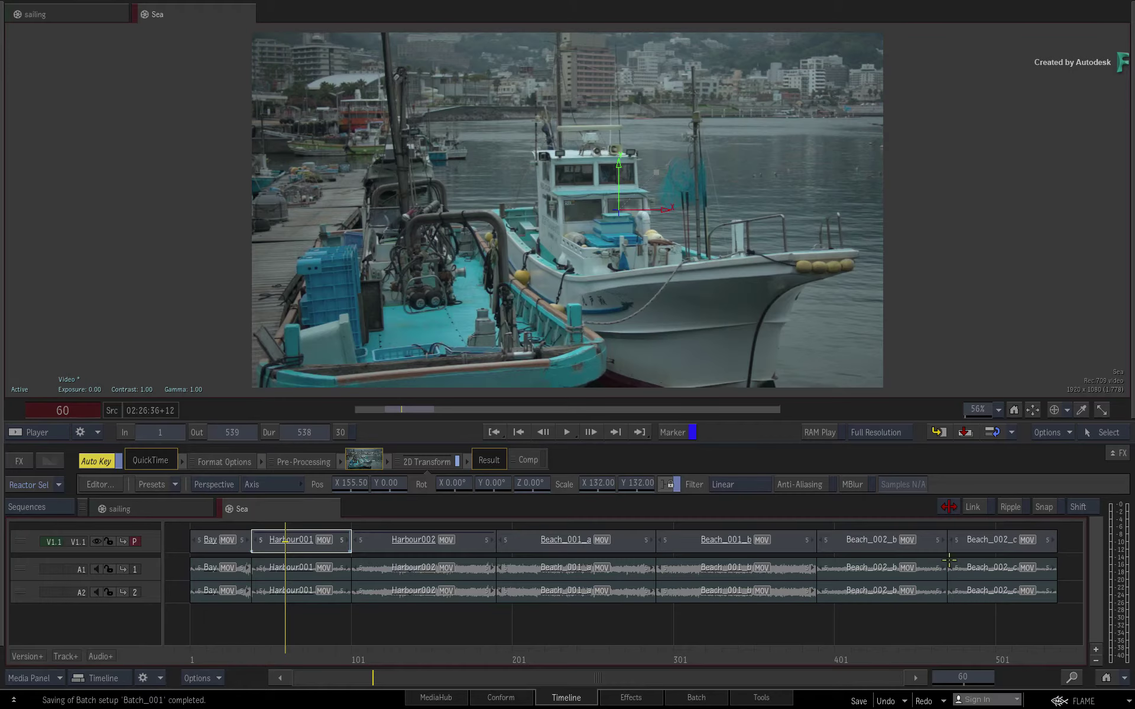
pyautogui.moveTo(286, 646); pyautogui.dragTo(690, 643)
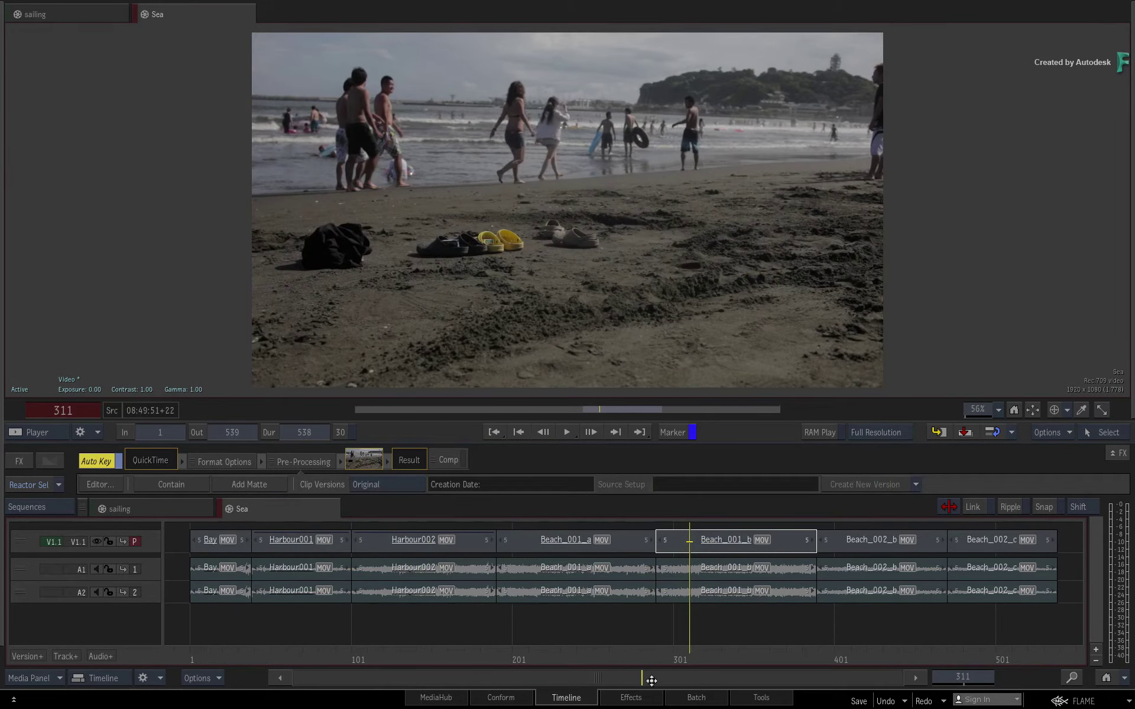
pyautogui.hscroll(3, 639, 679)
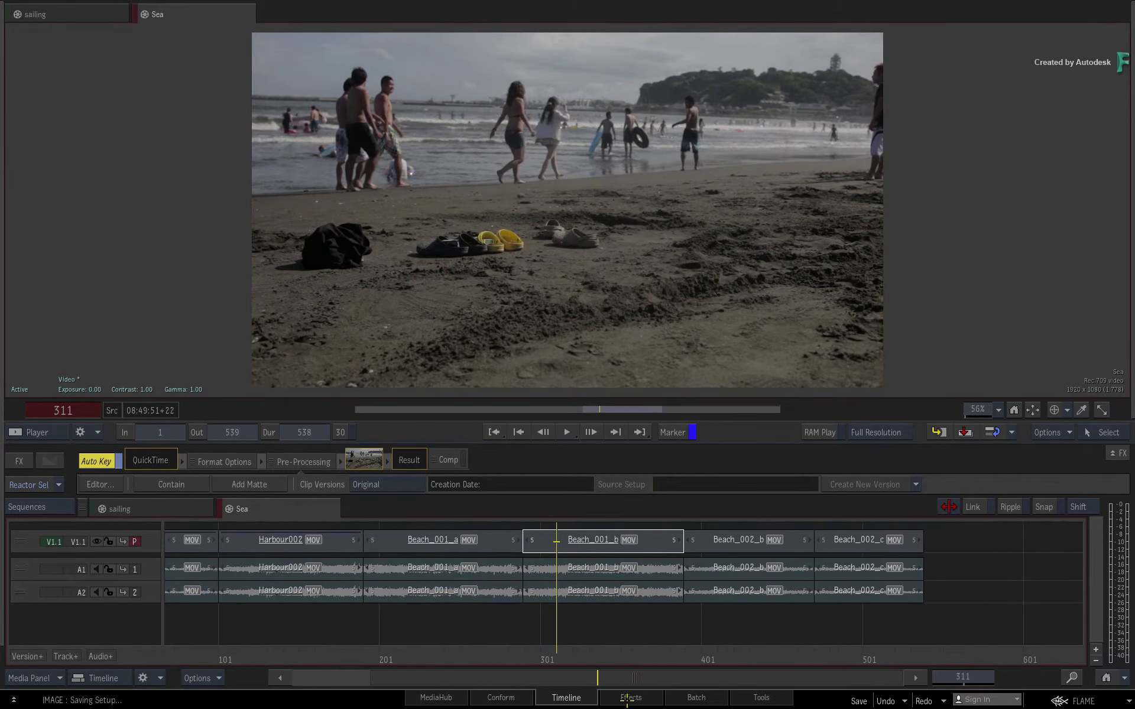
pyautogui.click(630, 697)
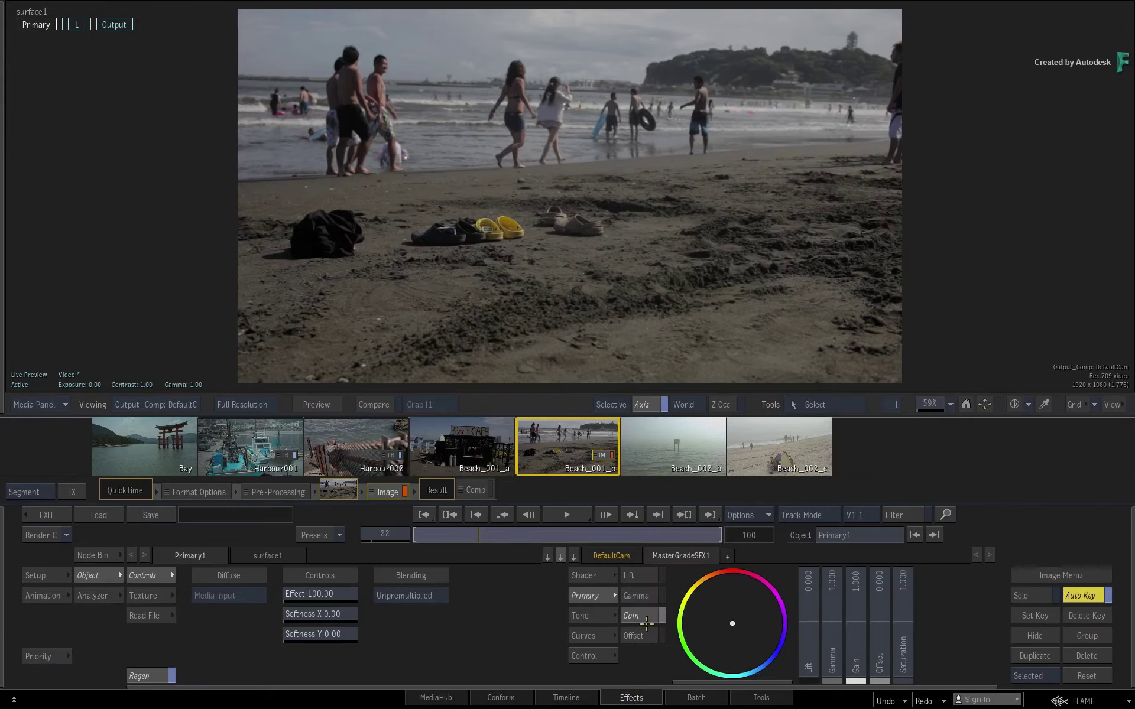
# Step: Turn Auto Key off and play Beach_001_b from frame 1
pyautogui.moveTo(467, 525); pyautogui.dragTo(420, 564)
pyautogui.click(1081, 598)
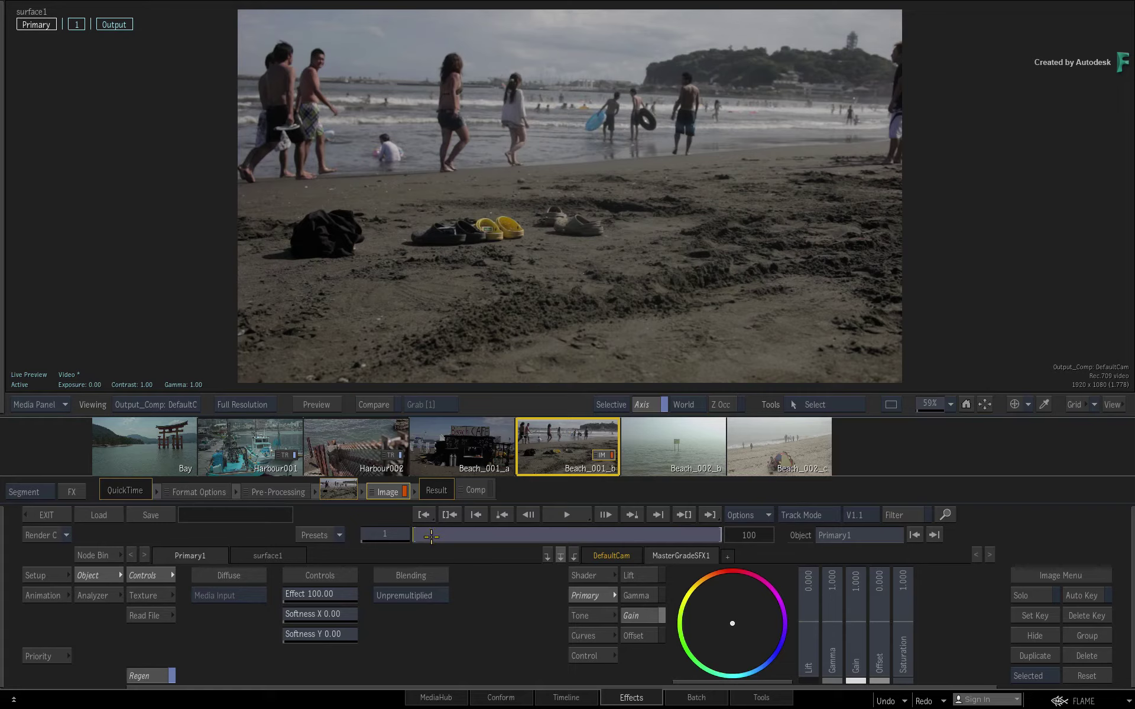
pyautogui.press('space')
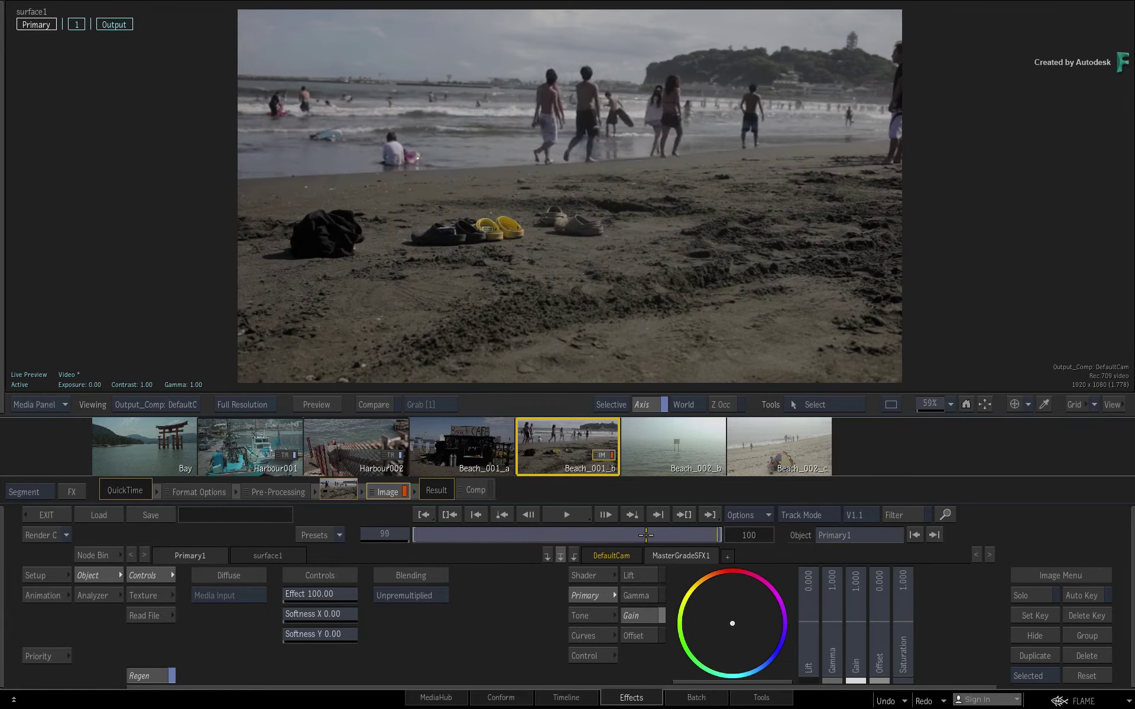
pyautogui.moveTo(422, 536); pyautogui.dragTo(385, 544)
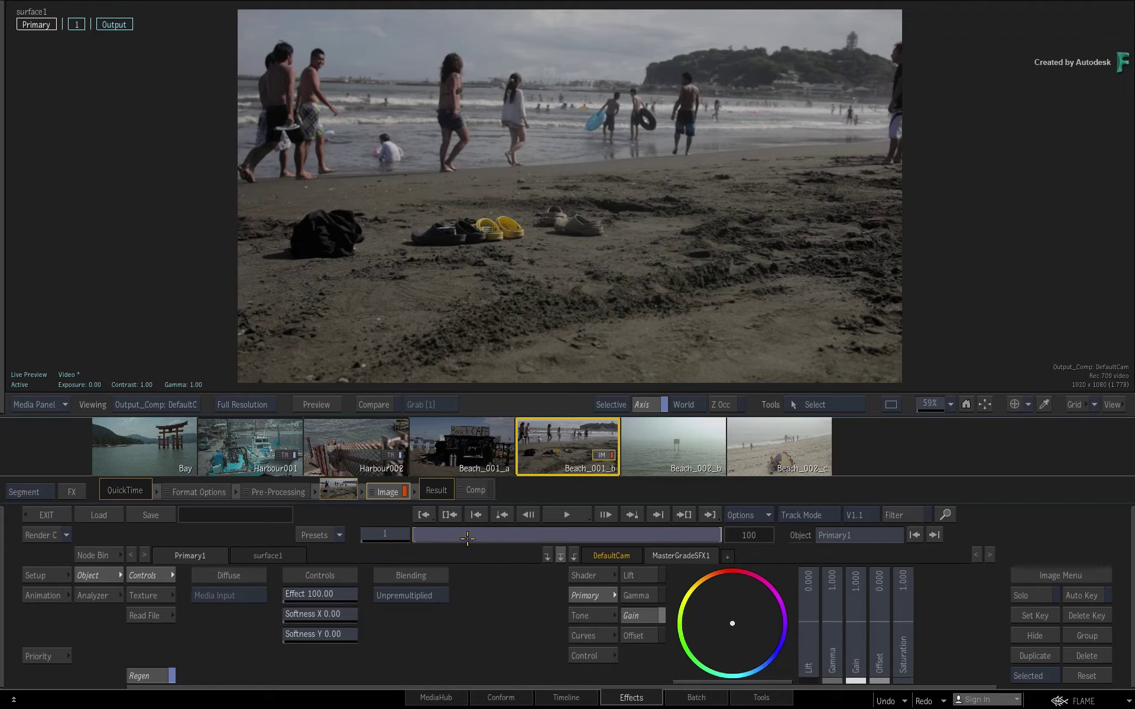
pyautogui.moveTo(467, 537); pyautogui.dragTo(380, 533)
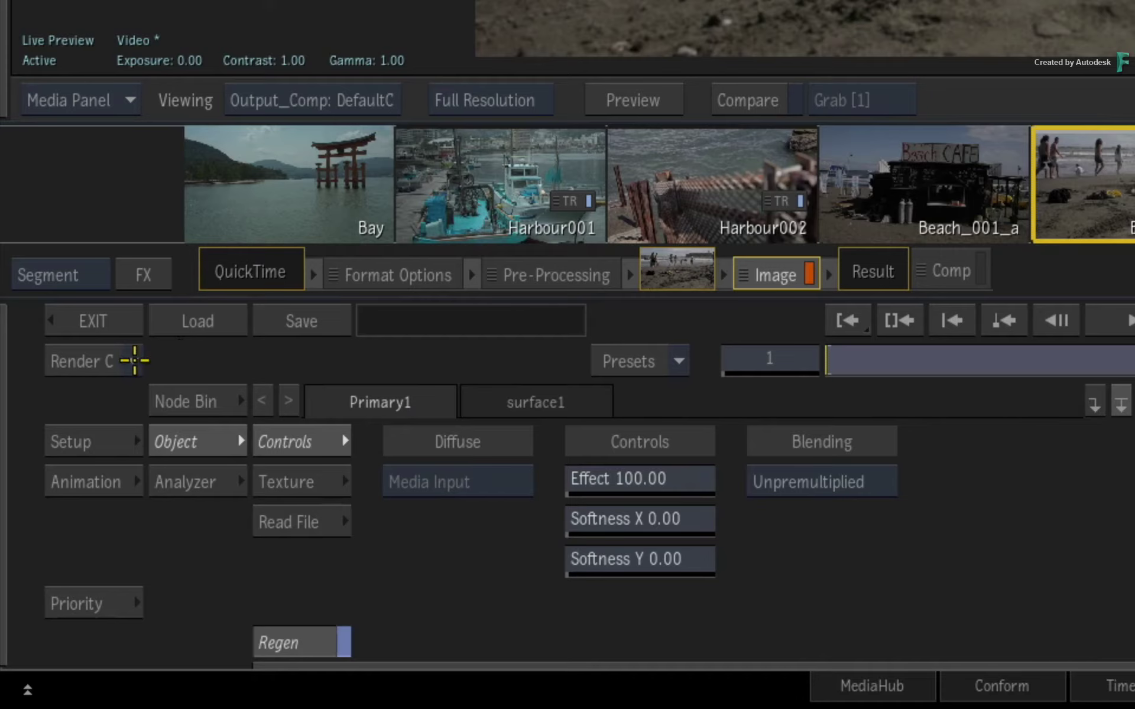
# Step: Set Render Current to Background Reactor (Auto)
pyautogui.click(137, 359)
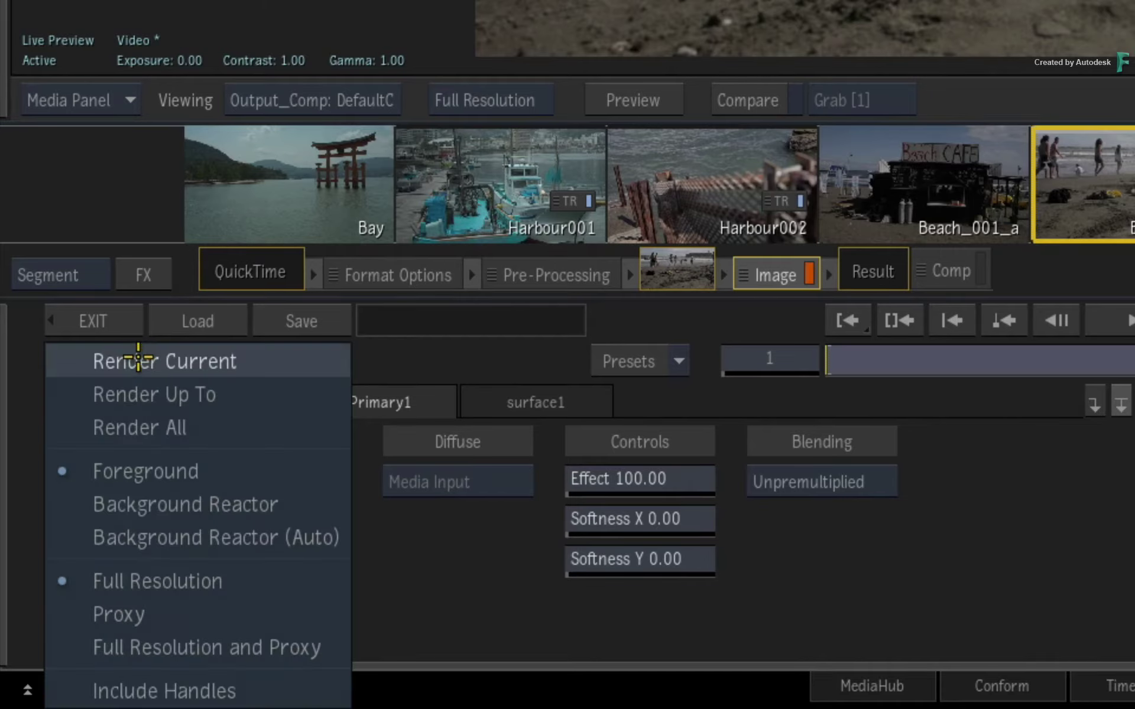
pyautogui.click(63, 539)
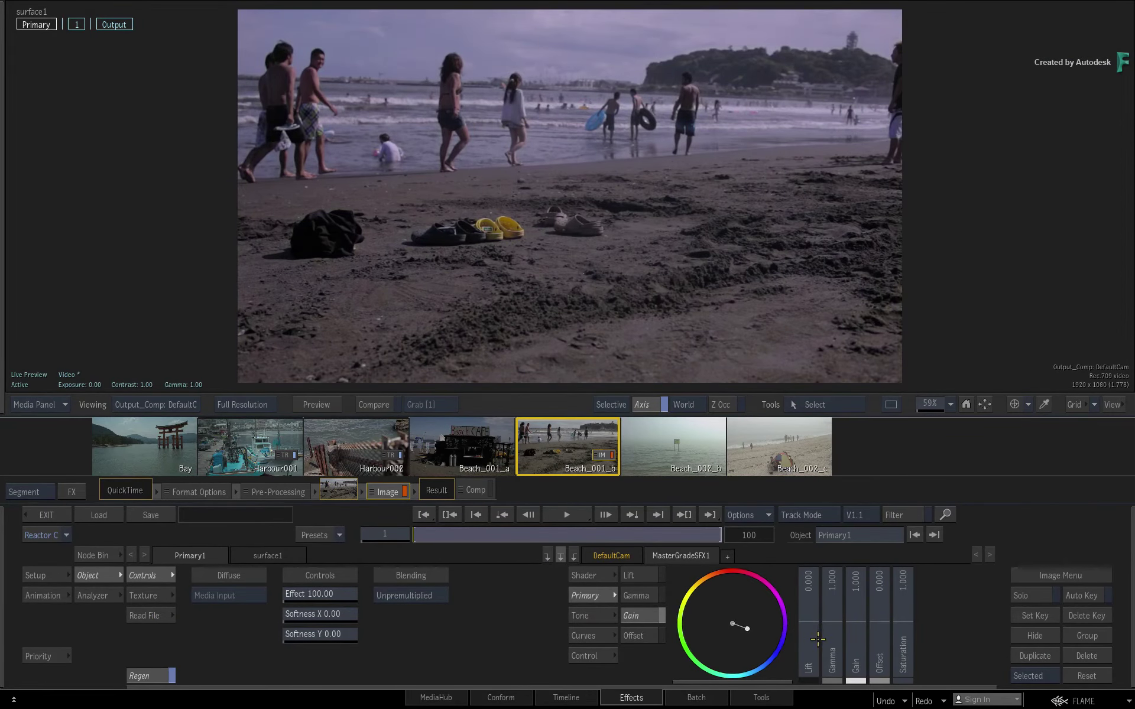
# Step: Grade Beach_001_b: offset 0.040, shadows 0.828, midtones 1.065, highlights 1.071, then play it
pyautogui.moveTo(880, 640); pyautogui.dragTo(913, 639)
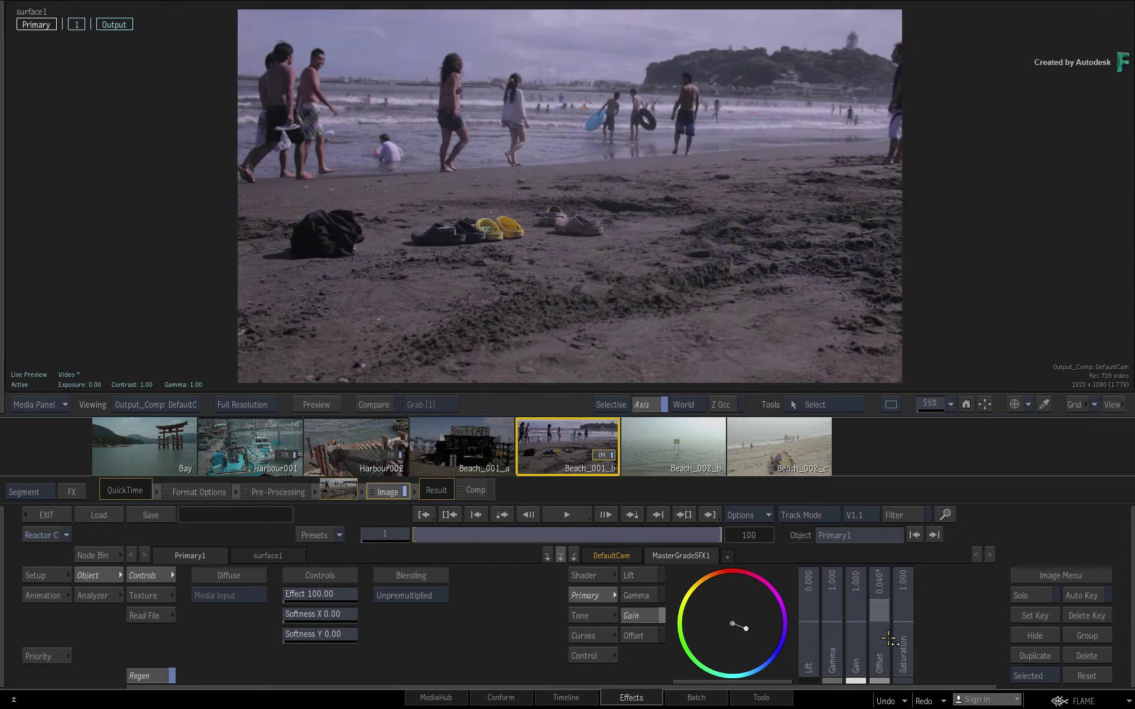
pyautogui.click(583, 615)
pyautogui.moveTo(822, 634); pyautogui.dragTo(894, 631)
pyautogui.moveTo(856, 630); pyautogui.dragTo(869, 629)
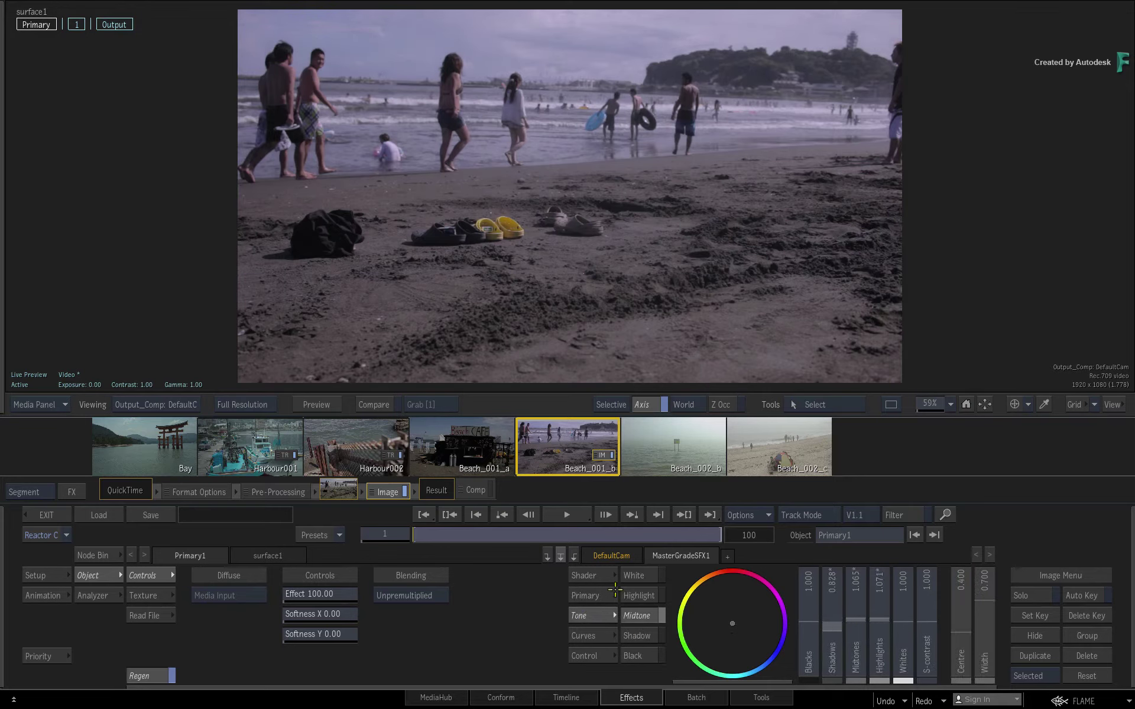
pyautogui.click(593, 576)
pyautogui.click(597, 596)
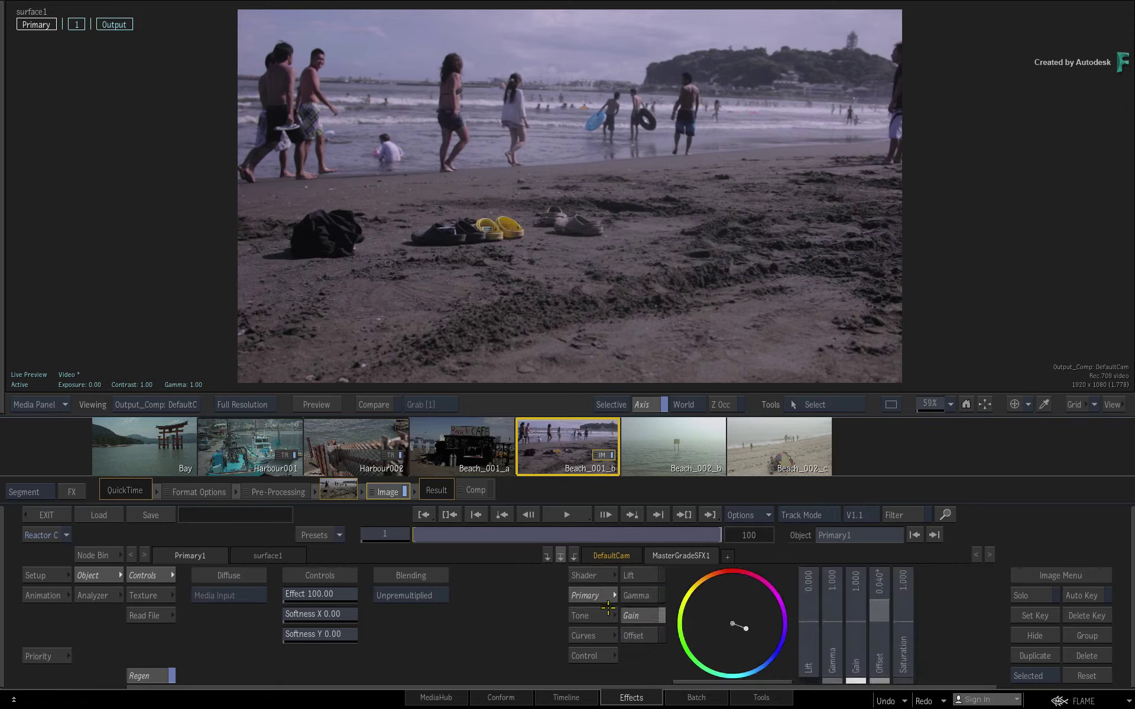
pyautogui.press('space')
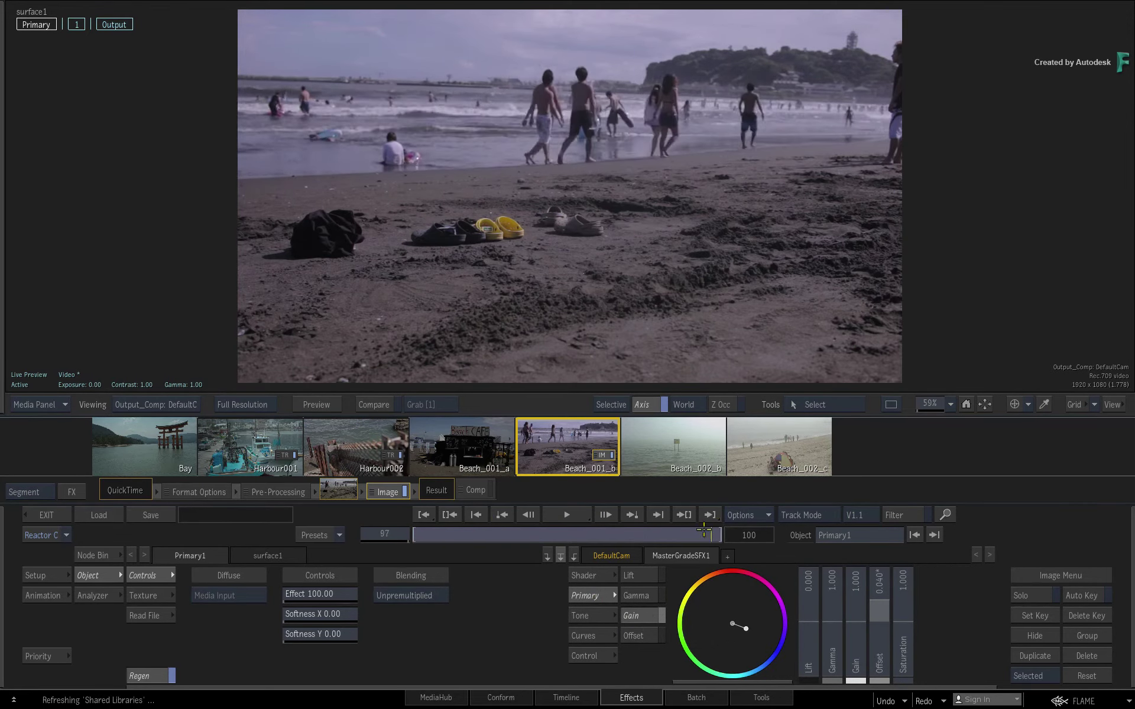
# Step: Open Beach_002_b and grade it with lift -0.059 and gain 0.920
pyautogui.click(420, 517)
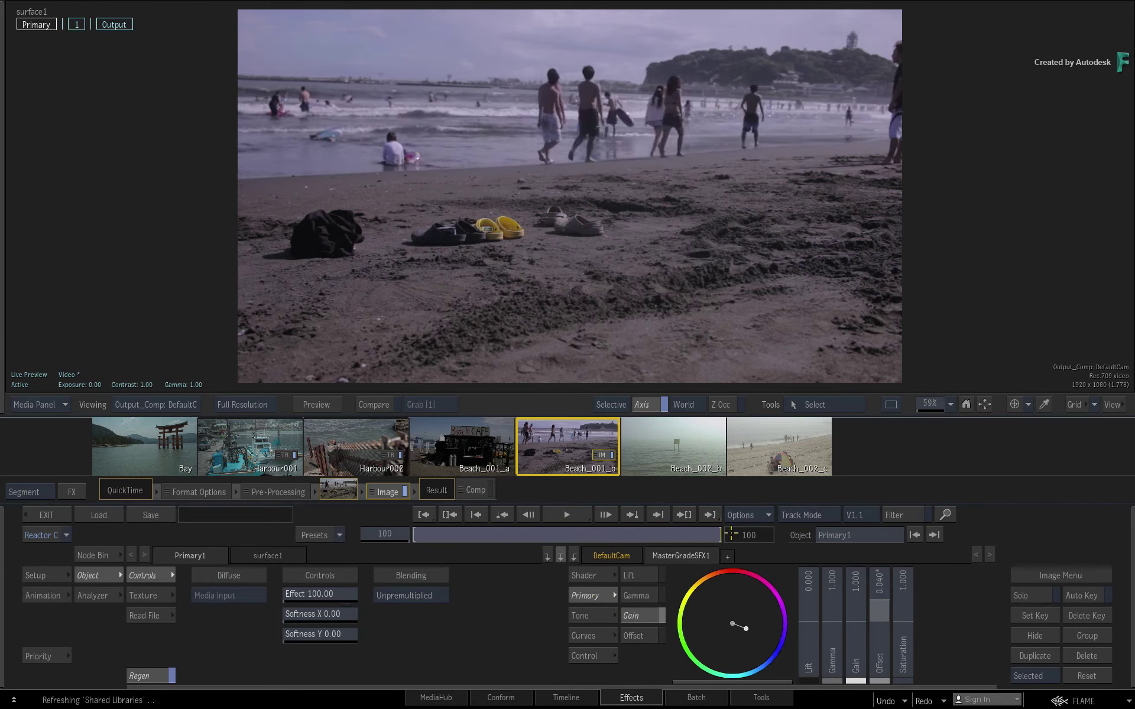
pyautogui.click(656, 439)
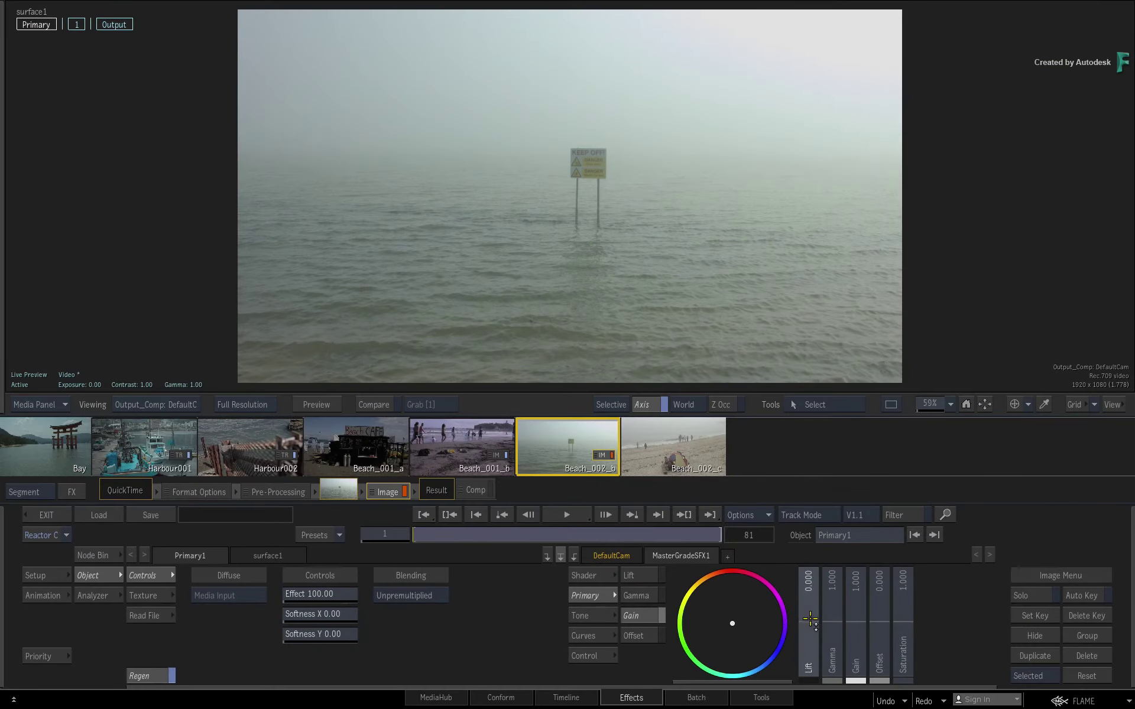
pyautogui.moveTo(810, 619); pyautogui.dragTo(786, 618)
pyautogui.moveTo(871, 625); pyautogui.dragTo(783, 607)
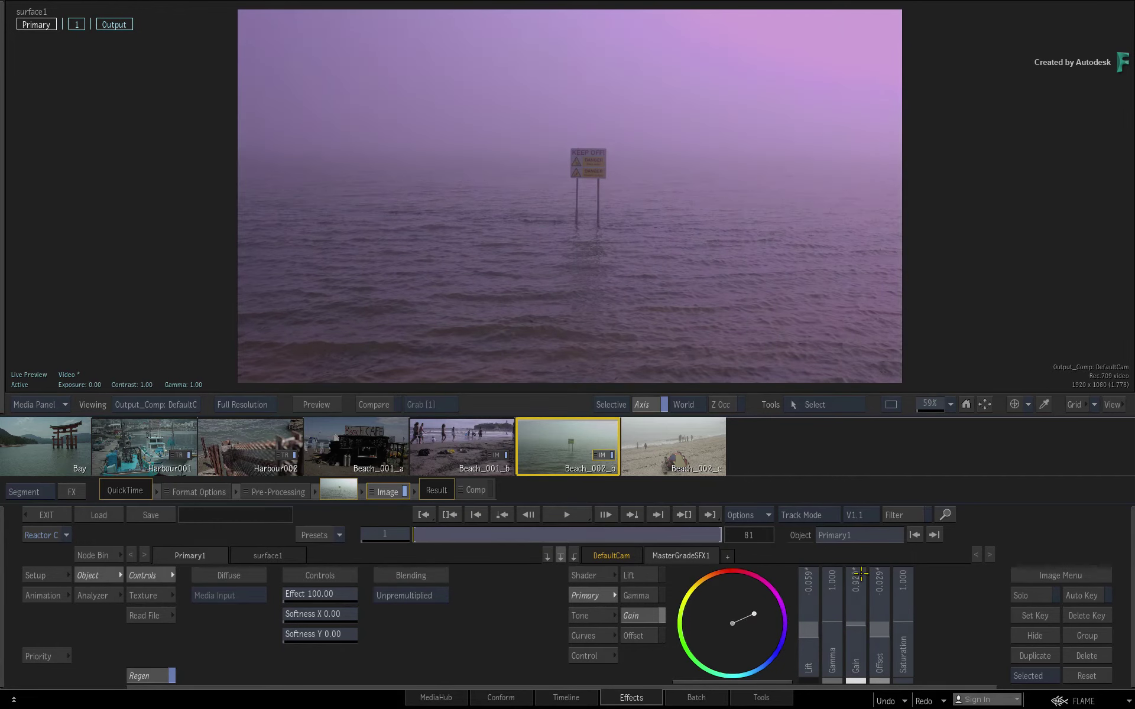
# Step: Return to Beach_001_b and play its graded shot from near the start
pyautogui.click(467, 442)
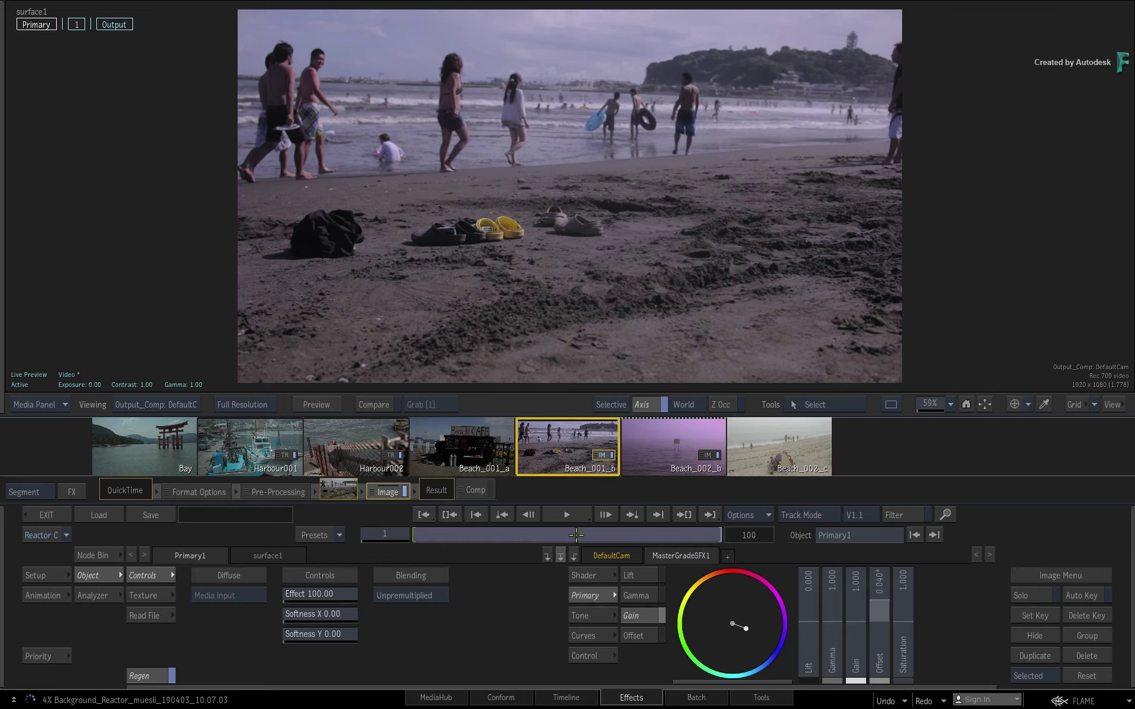
pyautogui.click(464, 537)
pyautogui.moveTo(464, 536); pyautogui.dragTo(416, 537)
pyautogui.press('space')
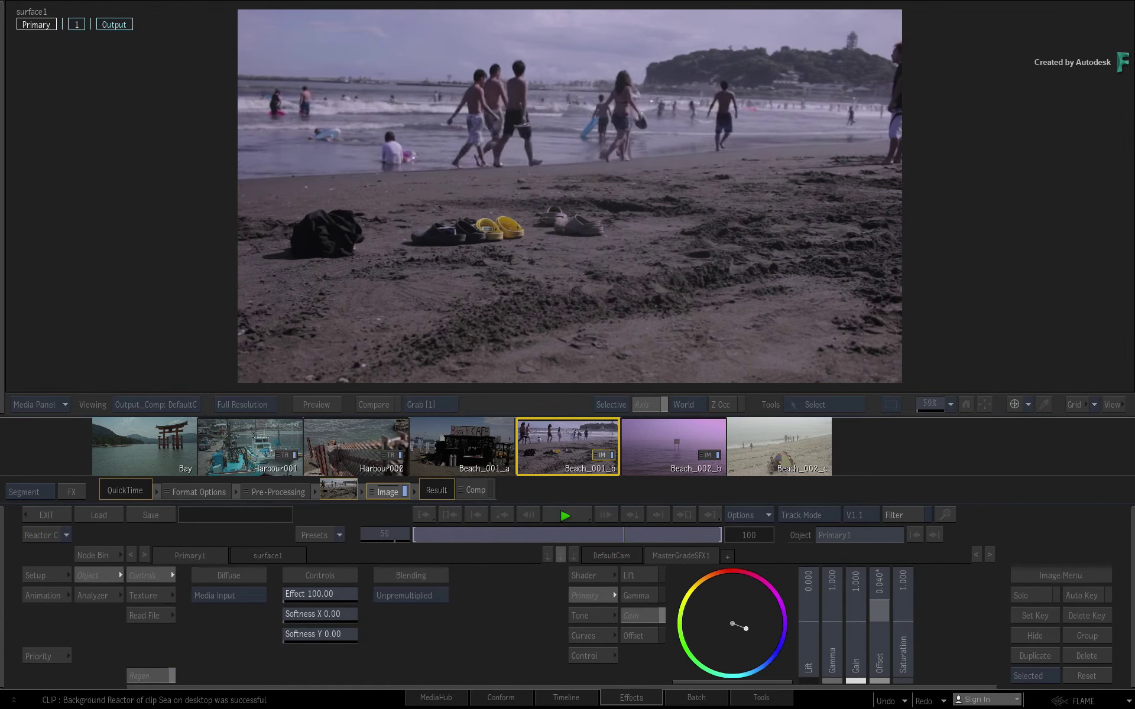
pyautogui.click(568, 515)
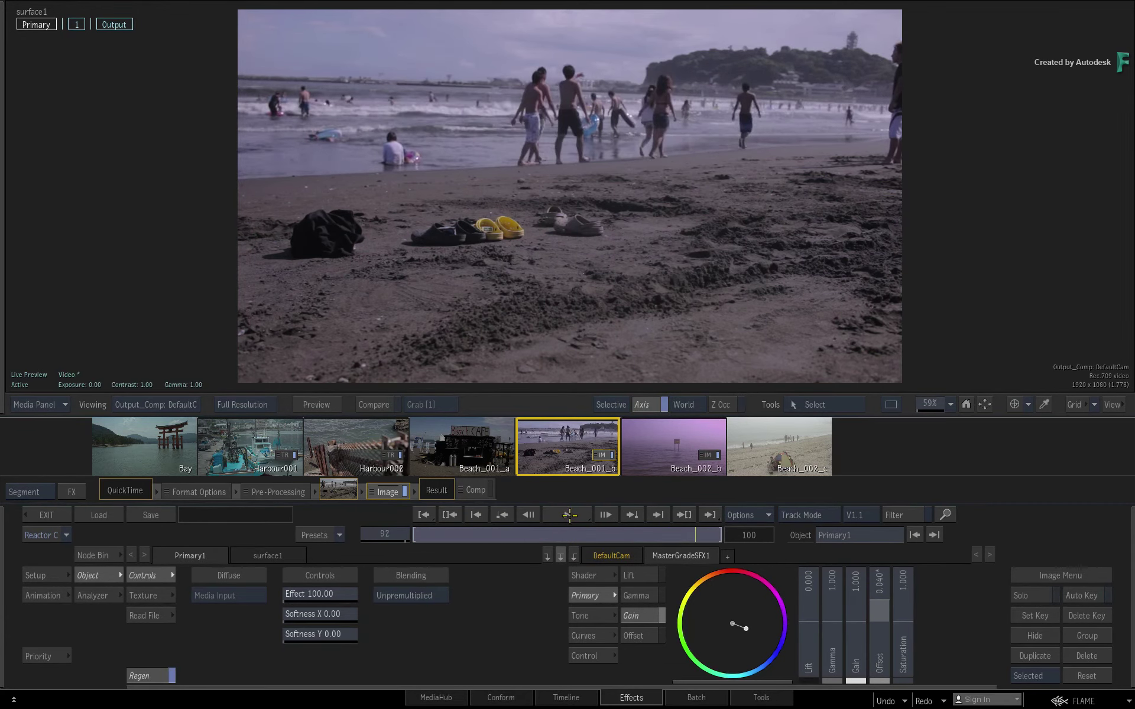
# Step: Play the foggy Beach_002_b shot, then scrub Beach_001_b through its 100 frames
pyautogui.click(662, 452)
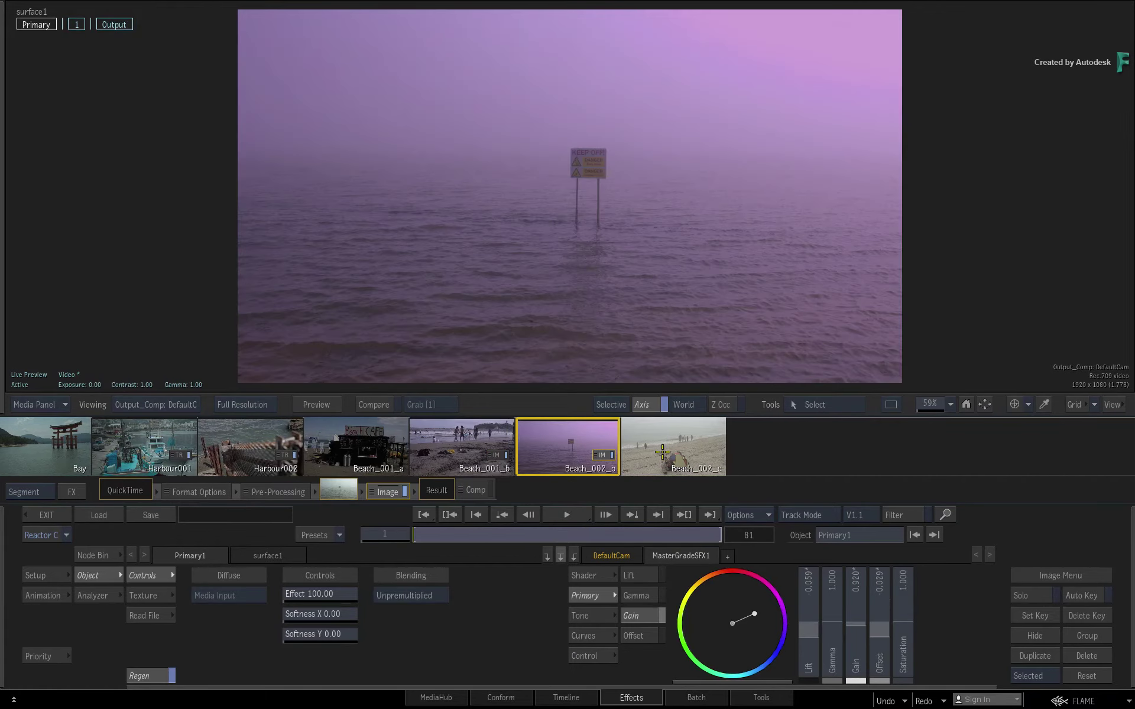
pyautogui.click(565, 514)
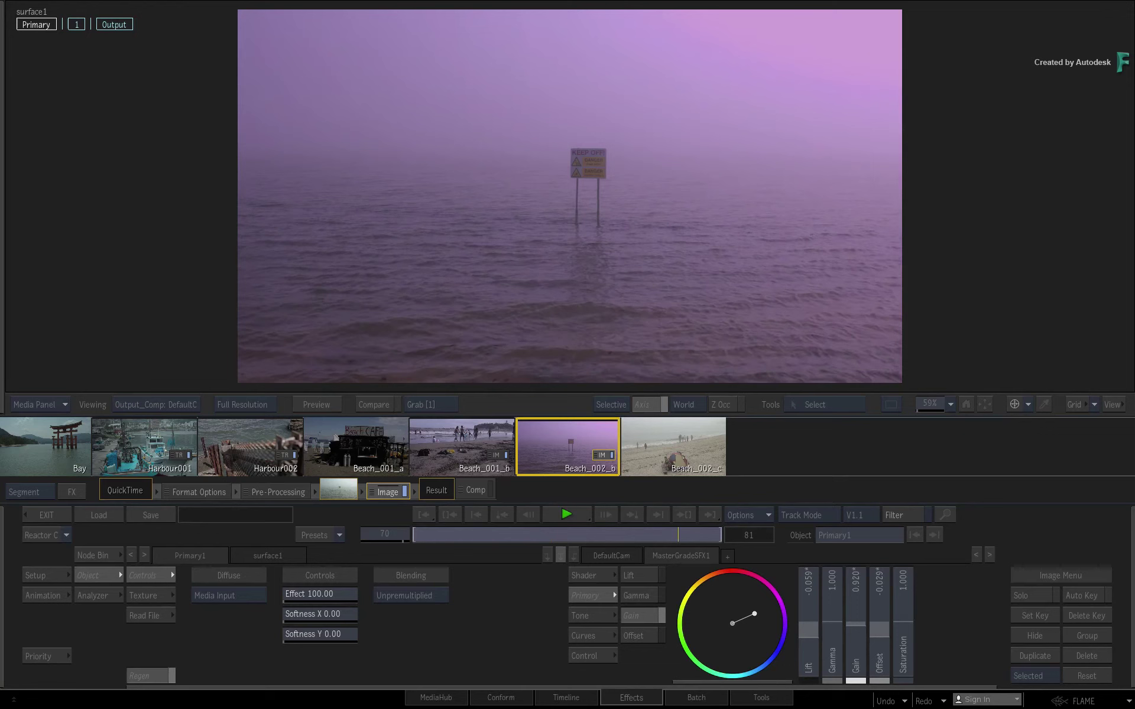
pyautogui.click(483, 453)
pyautogui.moveTo(701, 527); pyautogui.dragTo(475, 536)
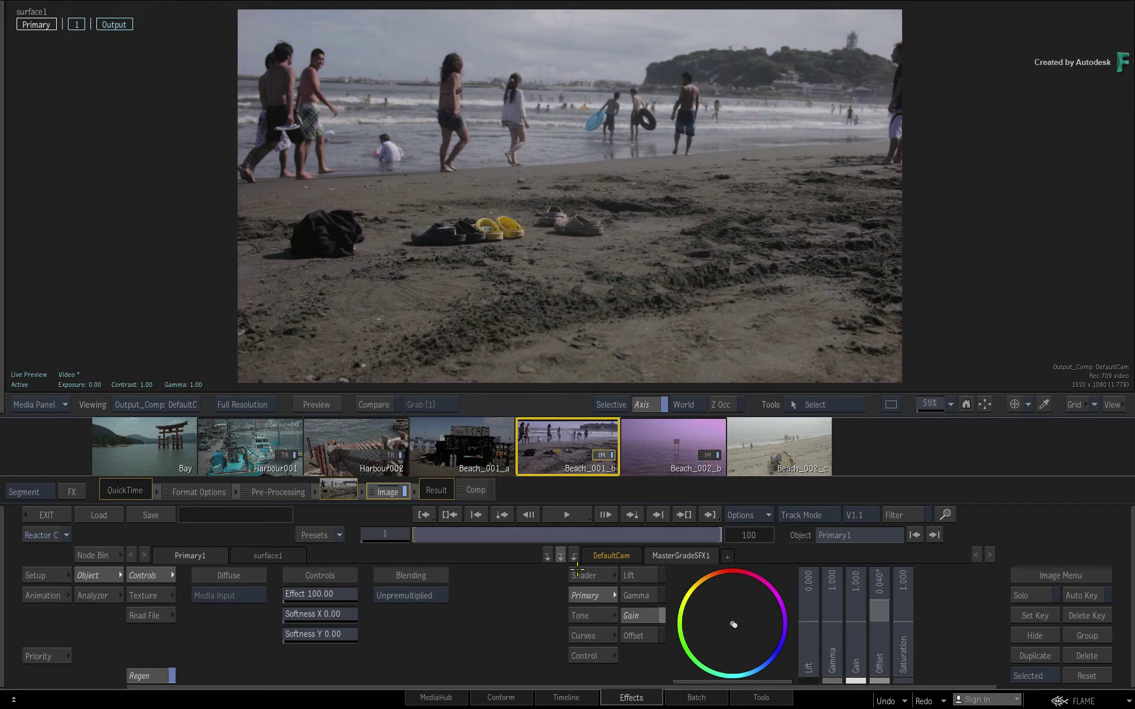
# Step: Retint Beach_001_b's Gain colour wheel toward cool violet
pyautogui.moveTo(760, 608); pyautogui.dragTo(718, 591)
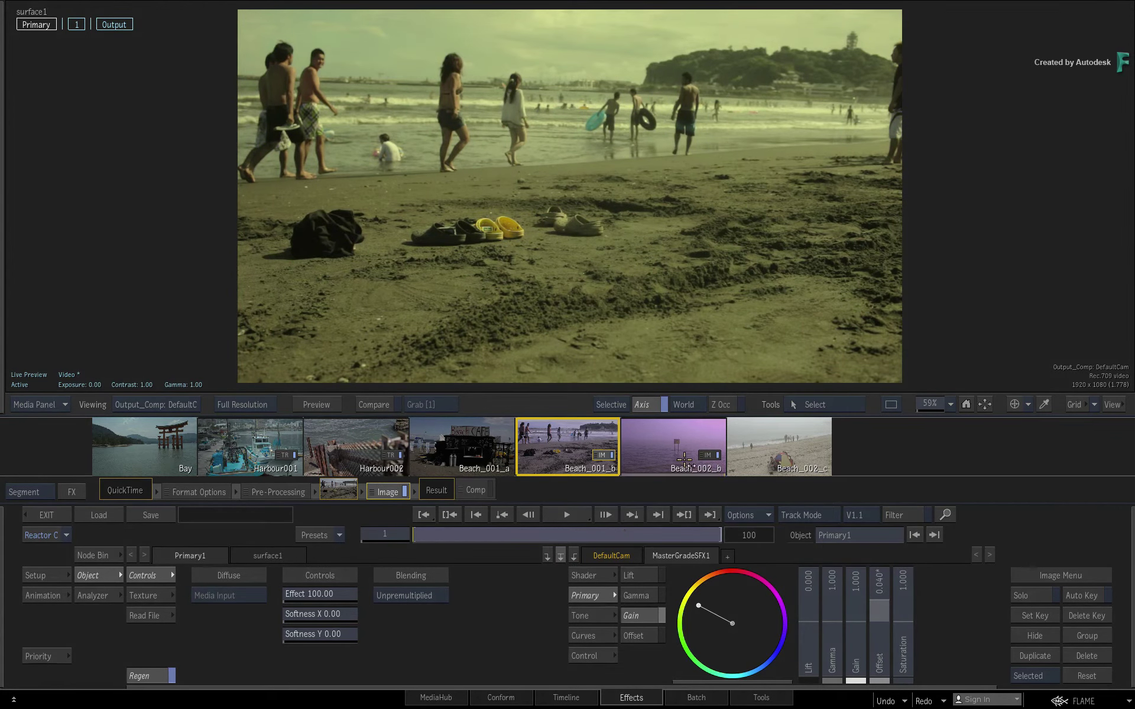
pyautogui.click(666, 438)
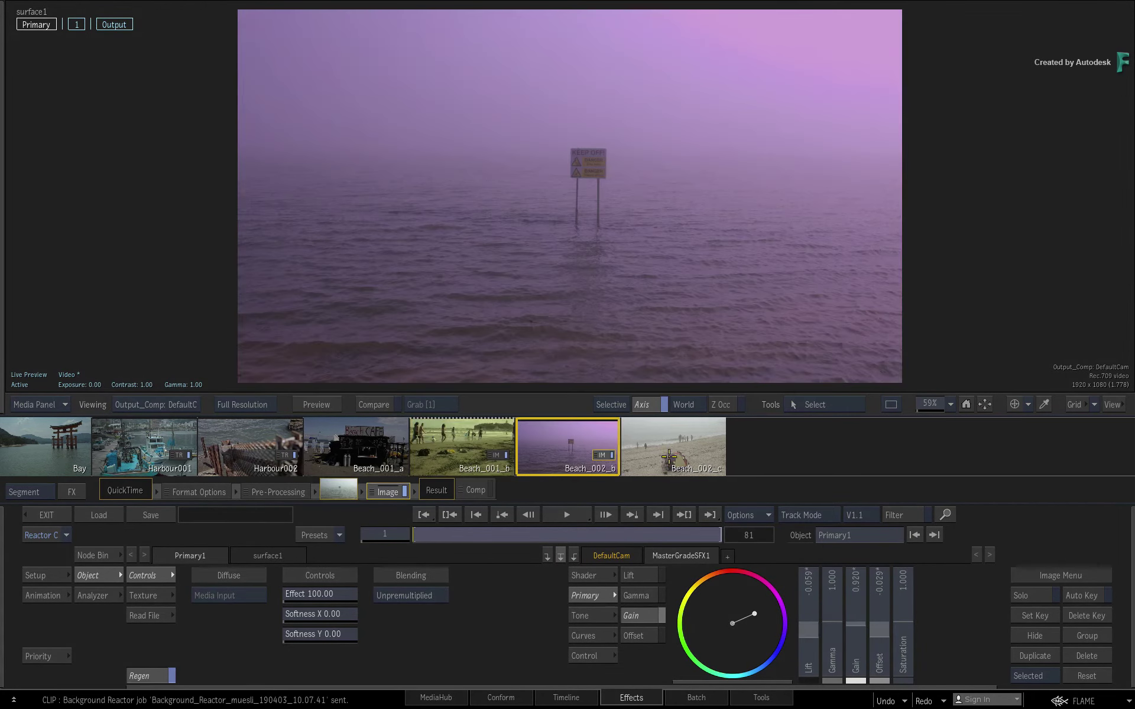
pyautogui.click(464, 438)
pyautogui.moveTo(745, 593); pyautogui.dragTo(826, 630)
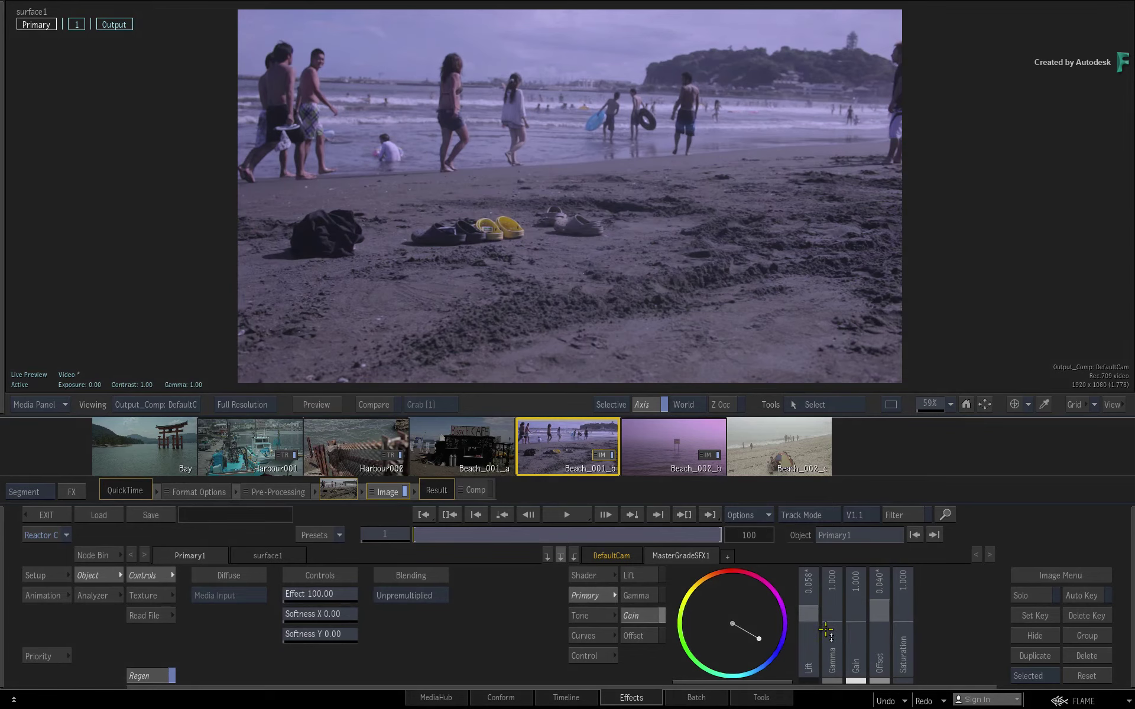
# Step: Warm Beach_002_b's gain to remove its purple cast, then reselect Beach_001_b
pyautogui.click(666, 431)
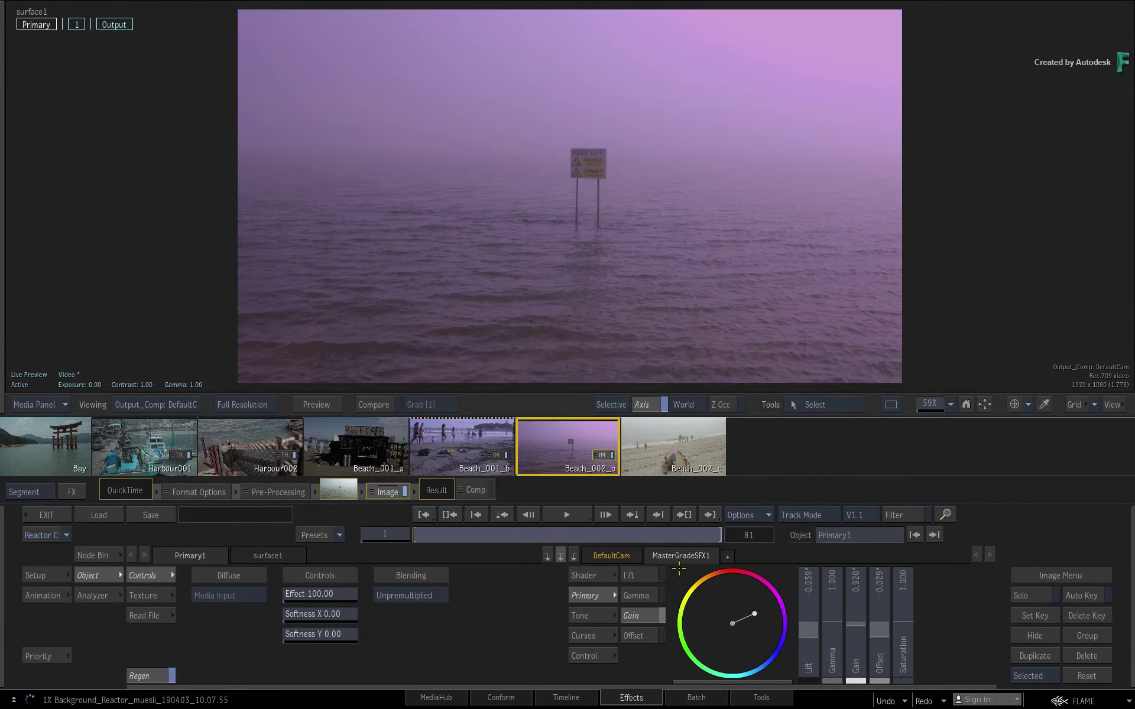
pyautogui.click(726, 601)
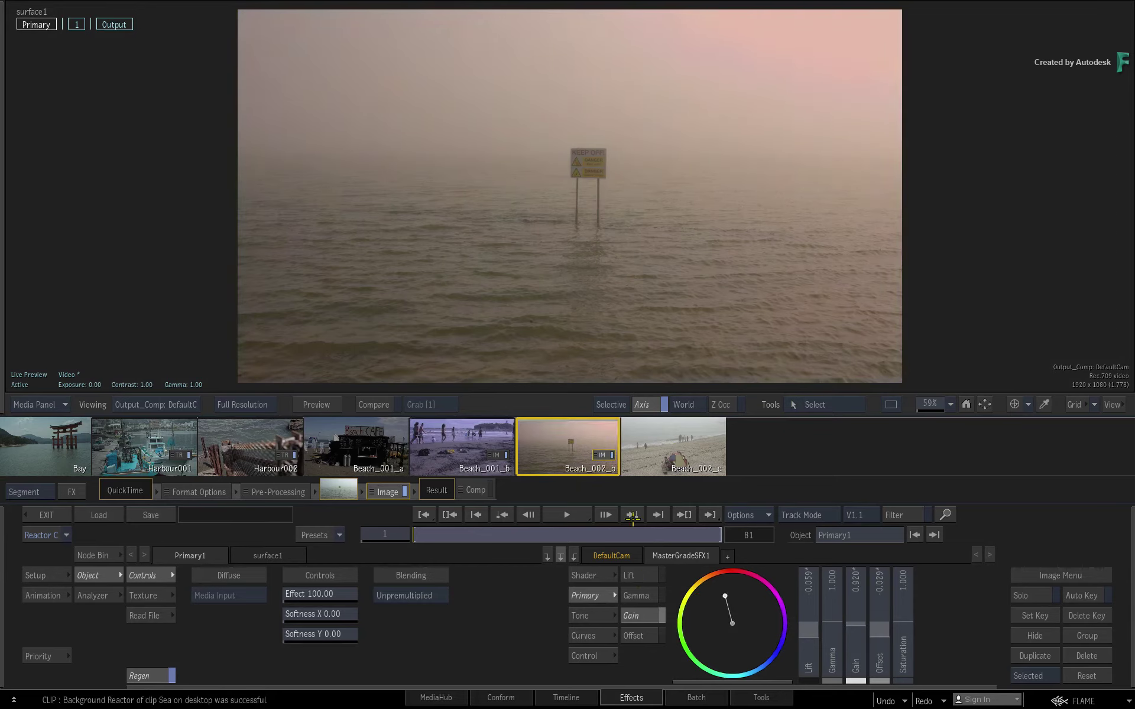
pyautogui.click(456, 460)
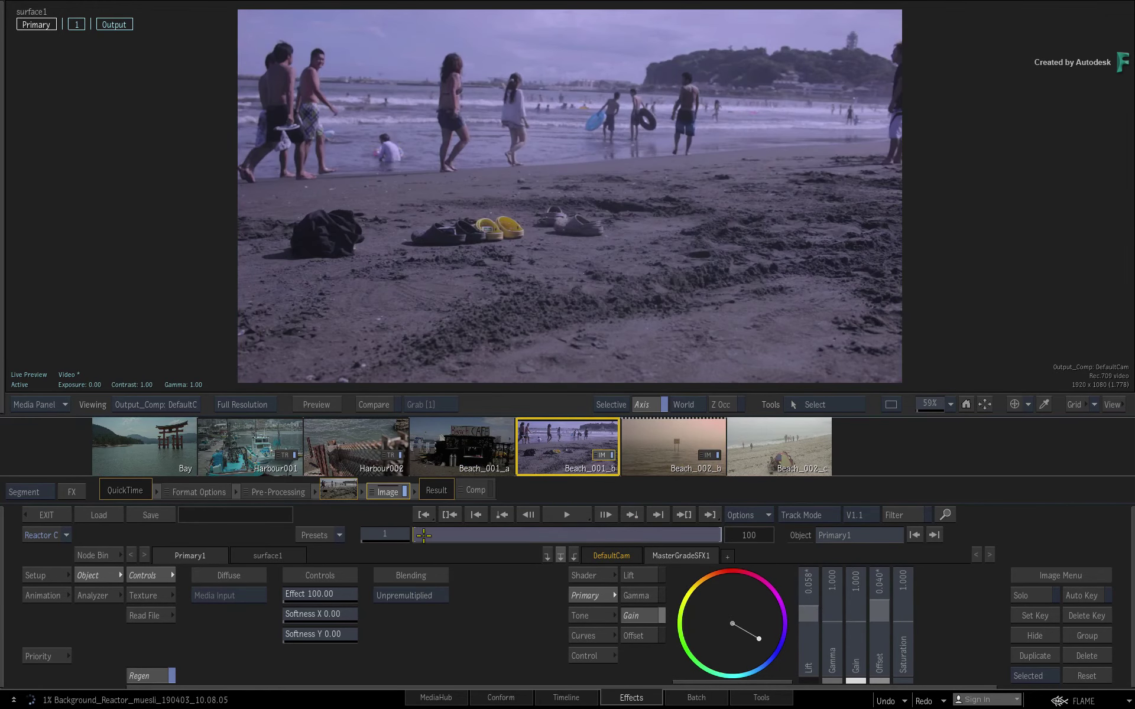
# Step: Play Beach_001_b, then show Batch_001's Render choices including Background Reactor
pyautogui.press('space')
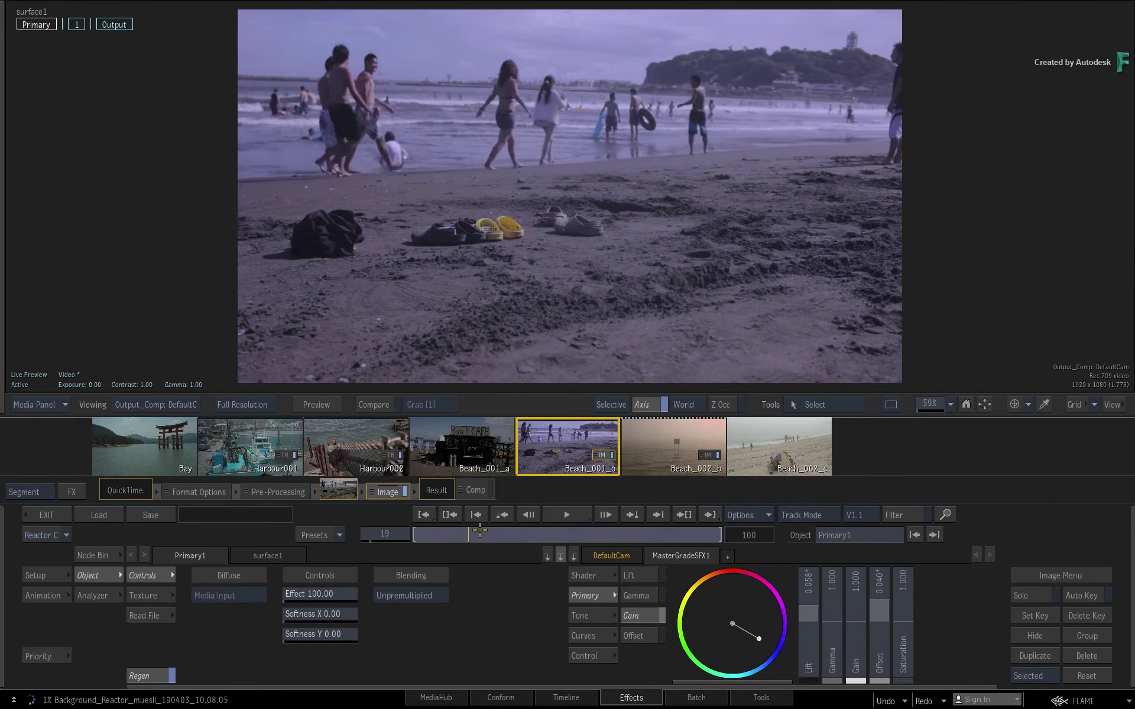
pyautogui.click(414, 528)
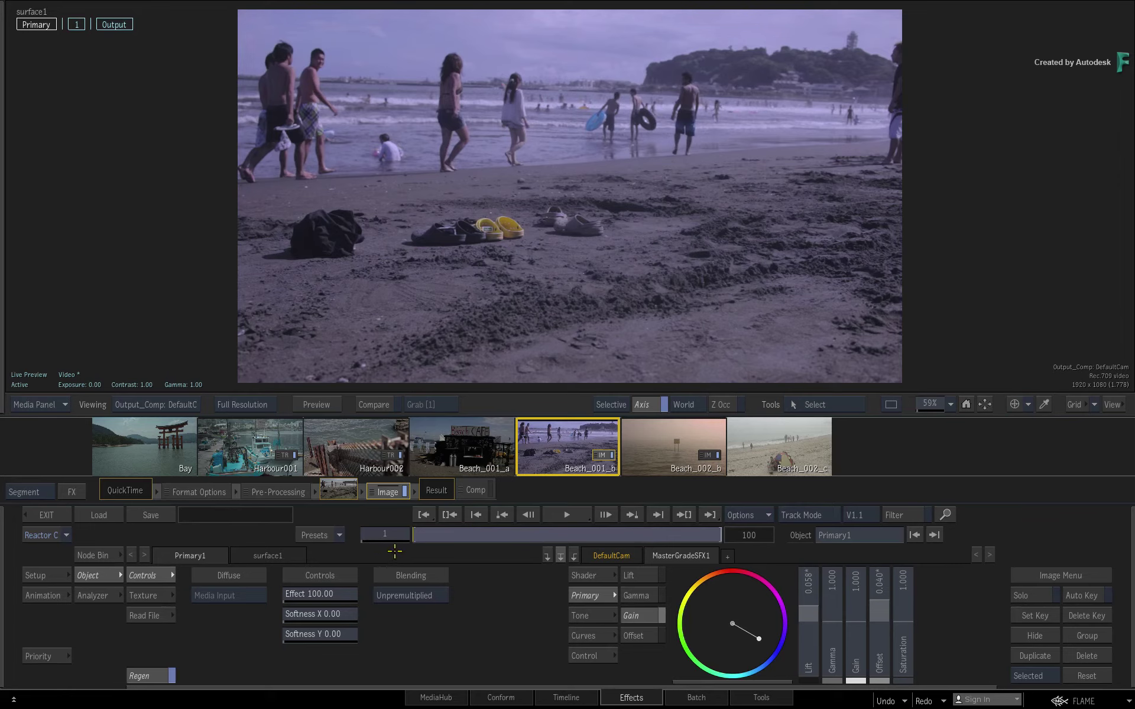
pyautogui.click(669, 695)
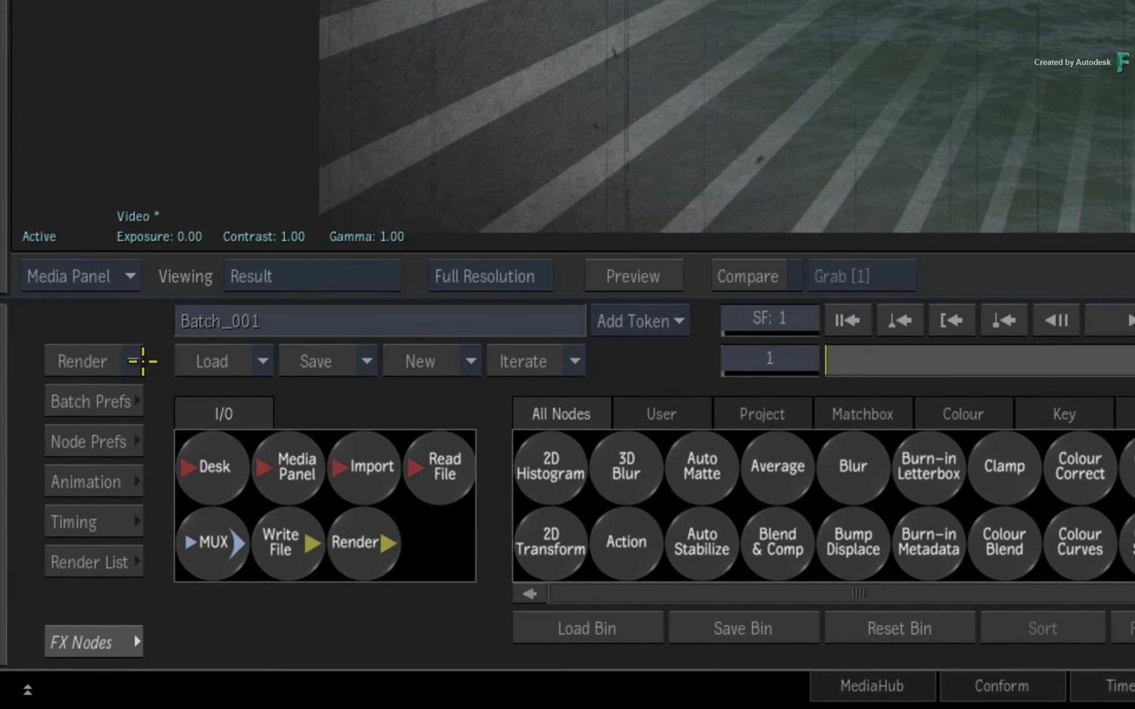
pyautogui.click(95, 464)
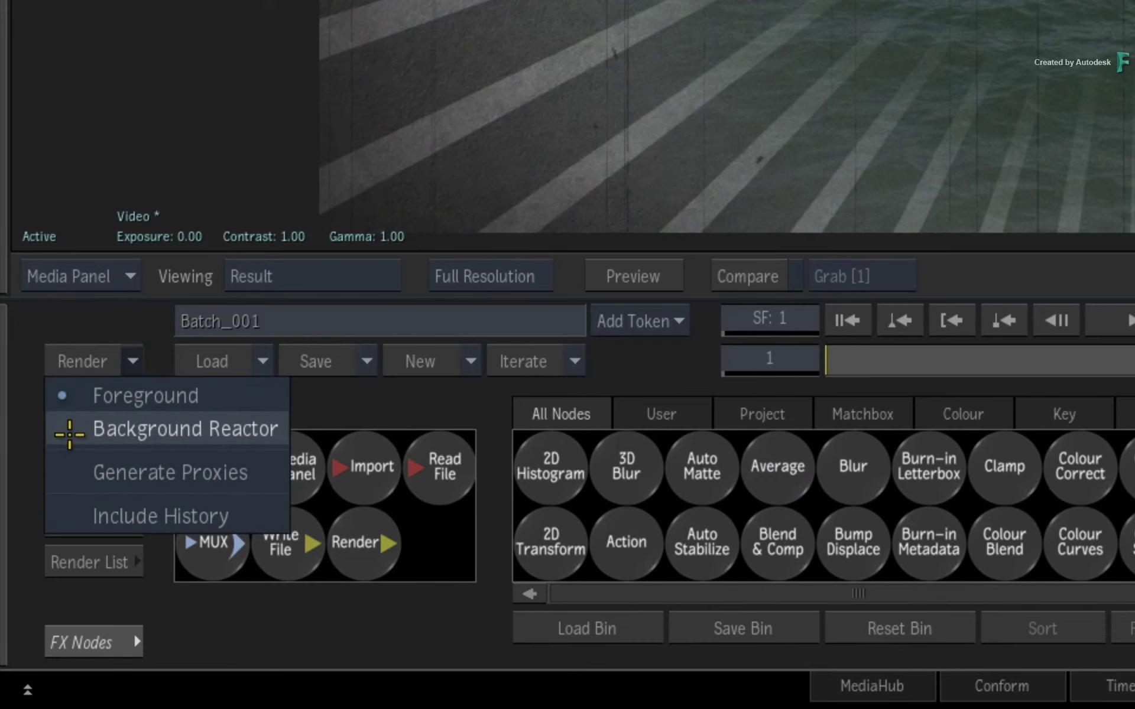
# Step: Dismiss the Render menu and scrub Beach_001_b in both Timeline and Effects views
pyautogui.click(109, 312)
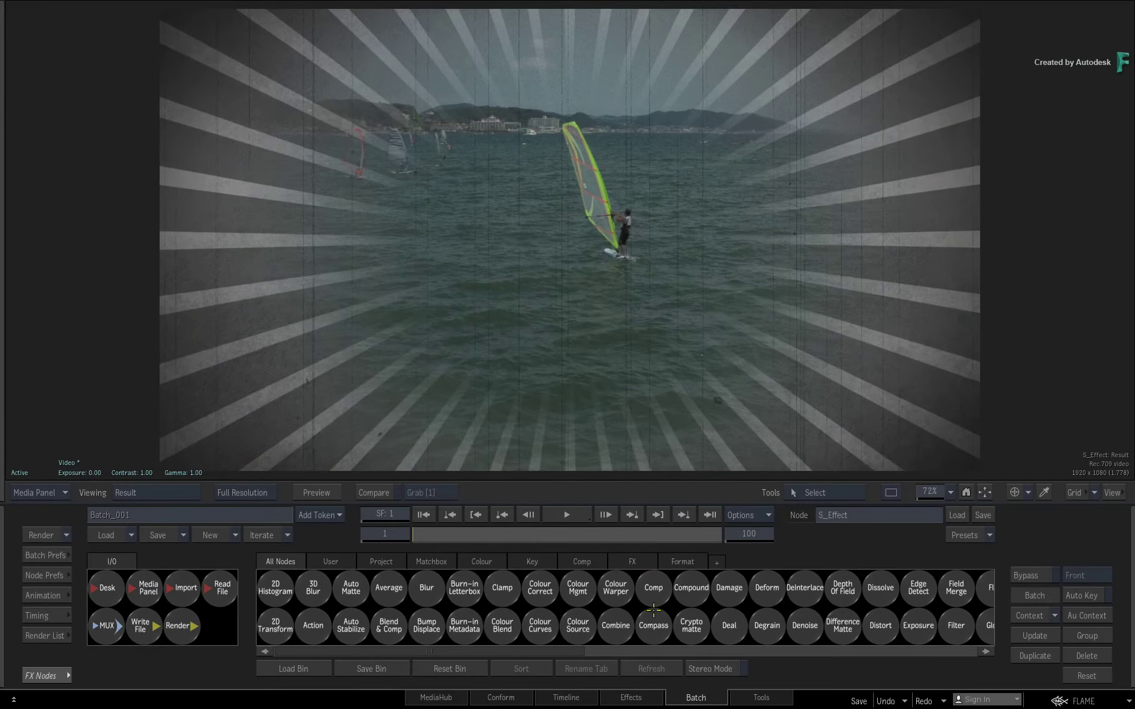
pyautogui.click(564, 698)
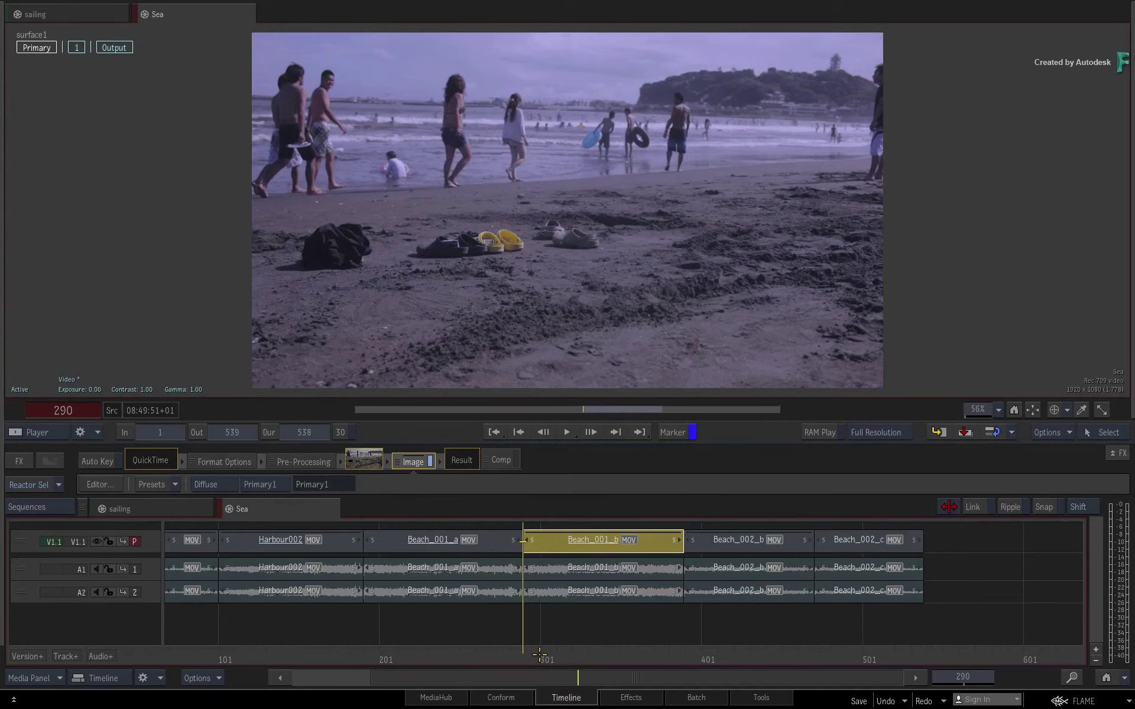
pyautogui.moveTo(539, 654); pyautogui.dragTo(652, 629)
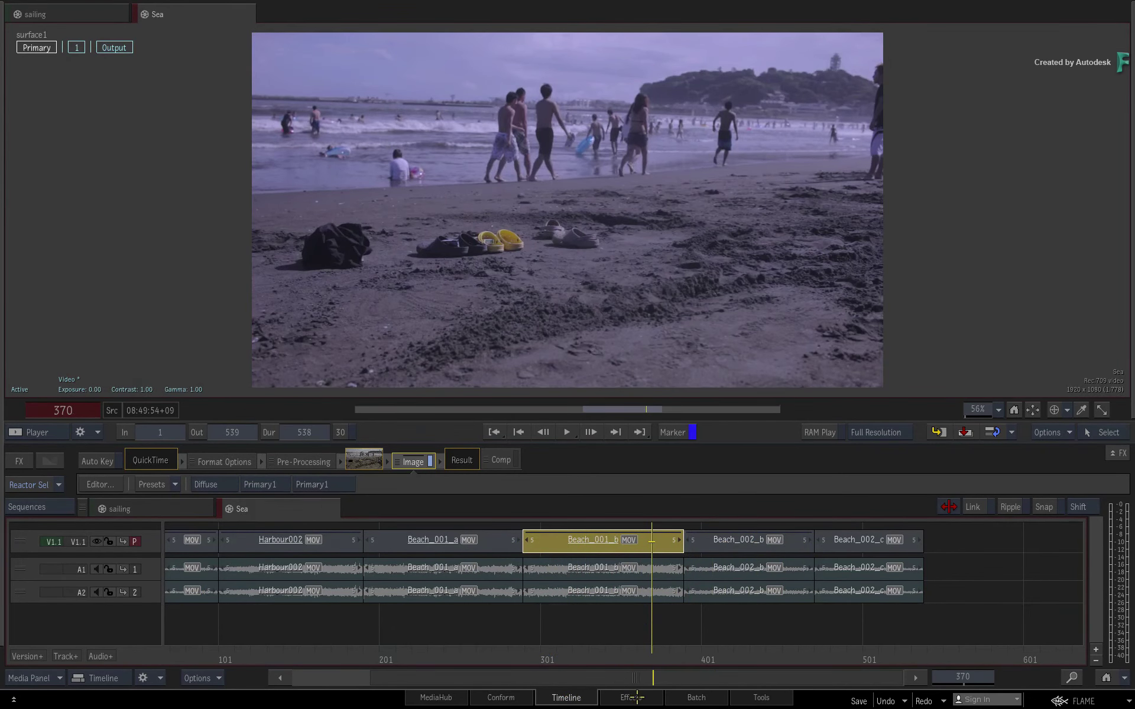
pyautogui.click(632, 697)
pyautogui.moveTo(681, 541); pyautogui.dragTo(495, 539)
pyautogui.press('Home')
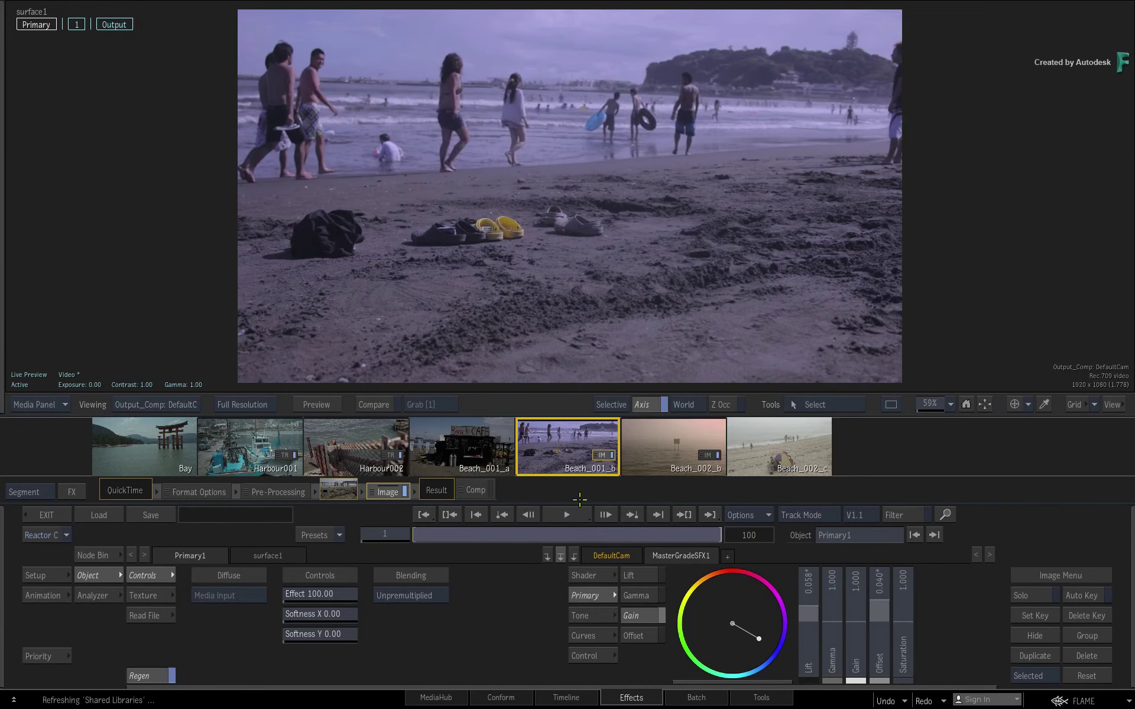
# Step: Play Beach_002_b's graded result, then go back to Beach_001_b
pyautogui.click(493, 514)
pyautogui.press('space')
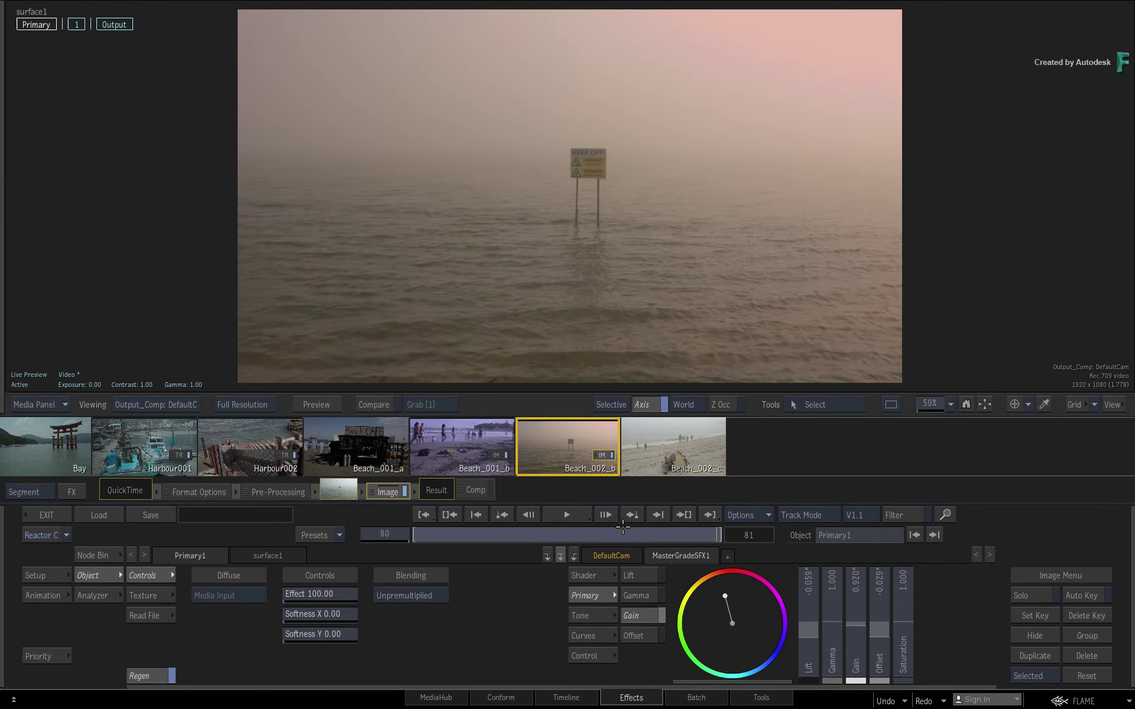
pyautogui.click(415, 534)
pyautogui.click(459, 448)
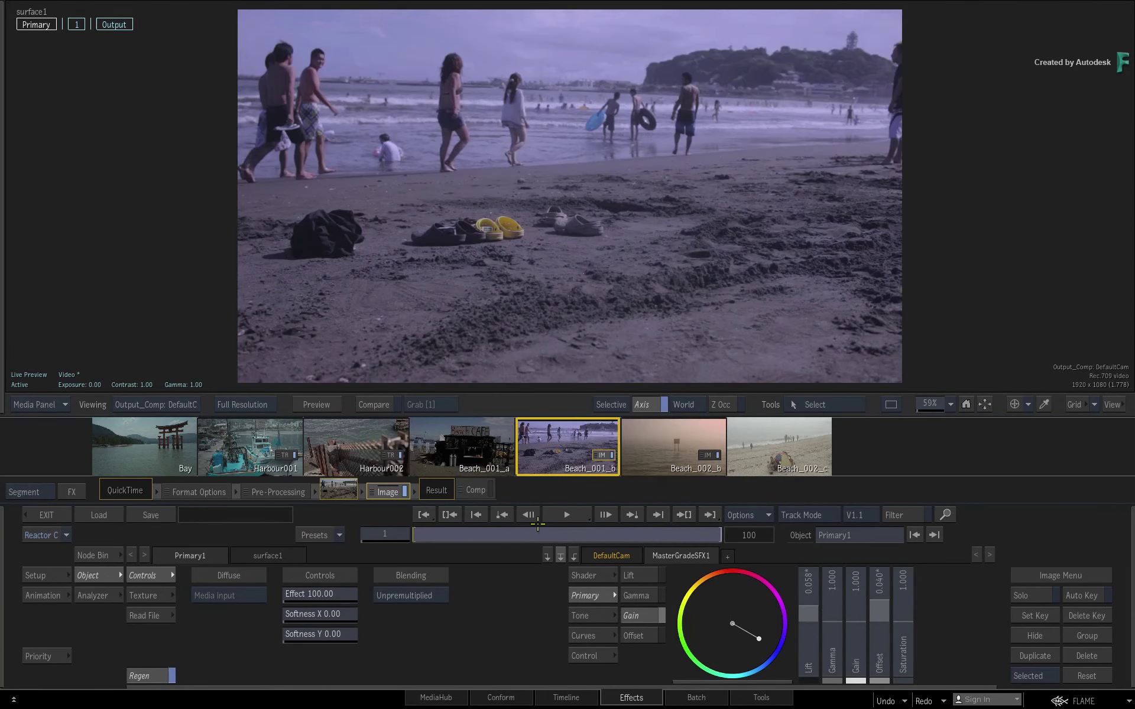
# Step: Return to the Sea timeline and scrub back to the Harbour001 shot
pyautogui.click(564, 696)
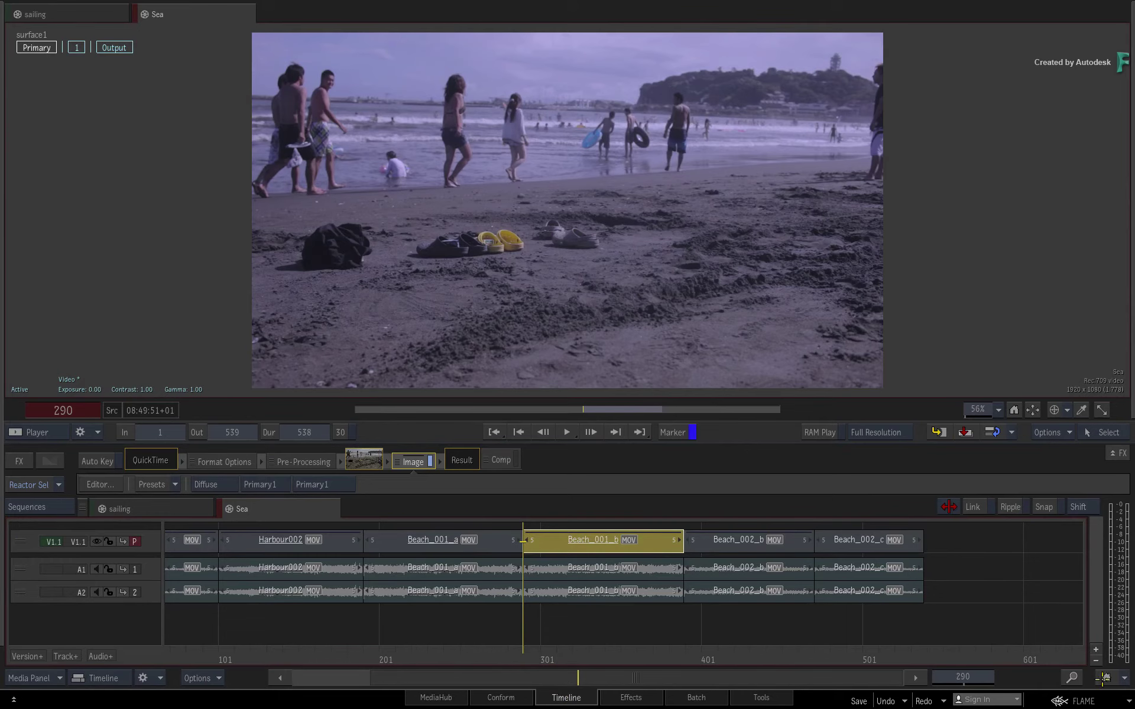
pyautogui.click(1104, 678)
pyautogui.moveTo(685, 650); pyautogui.dragTo(252, 620)
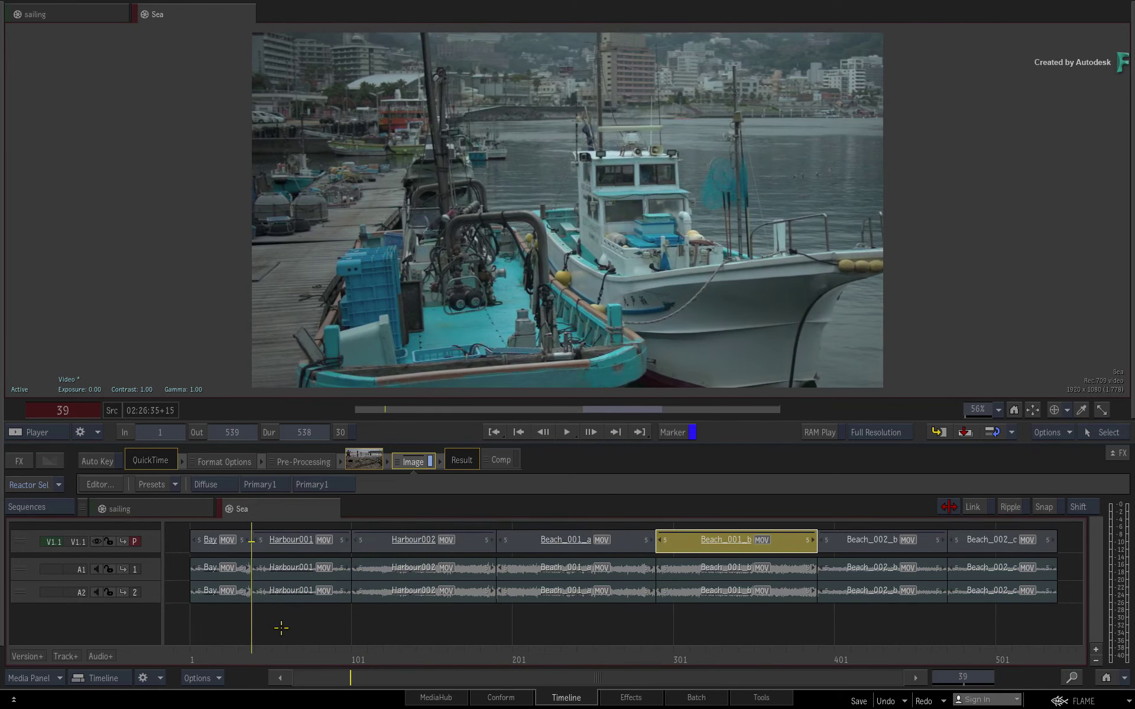
# Step: In init.cfg, change MemoryConsumptionTarget from 90% to 45% and GraphicsMemoryConsumptionTarget to 55%
pyautogui.click(288, 634)
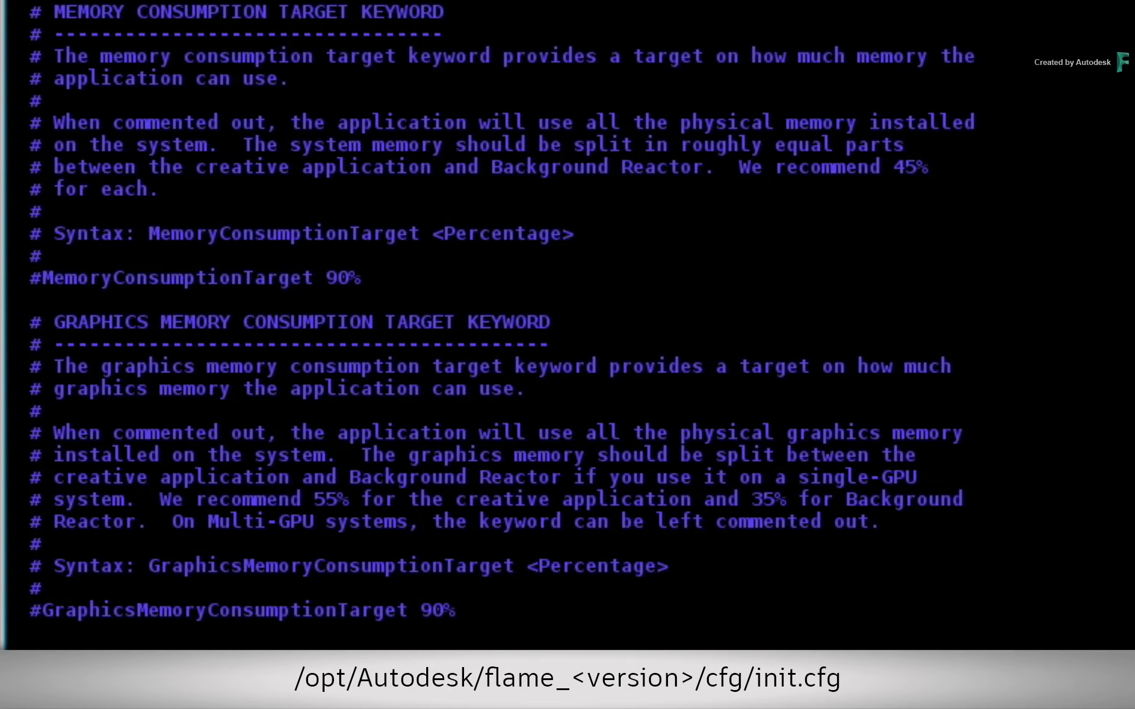
pyautogui.moveTo(330, 278); pyautogui.dragTo(338, 278)
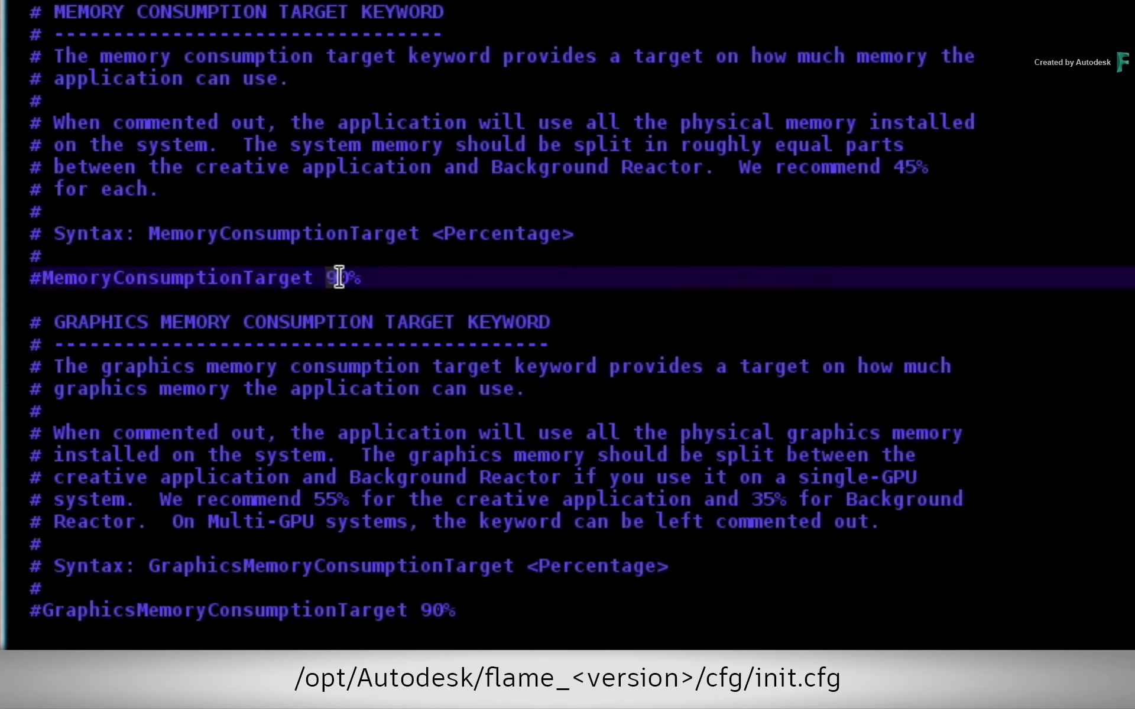
pyautogui.write('45')
pyautogui.press('Delete')
pyautogui.click(431, 608)
pyautogui.moveTo(423, 608); pyautogui.dragTo(442, 610)
pyautogui.write('55')
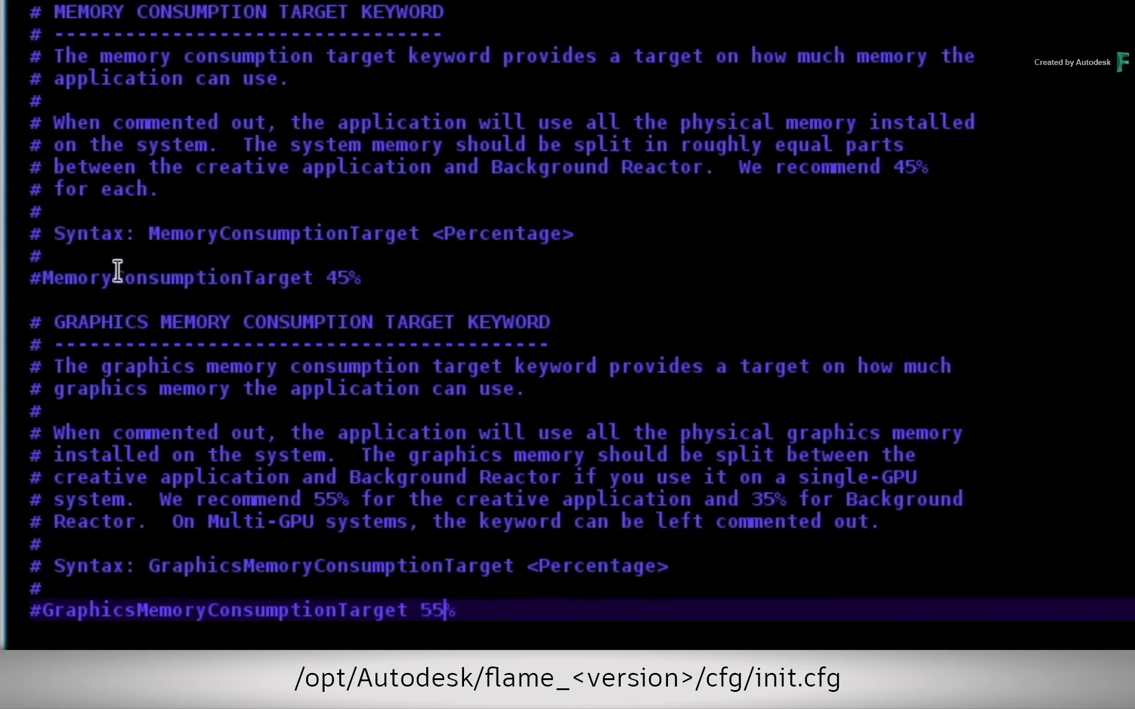
# Step: Remove the leading # from both memory target lines to activate them
pyautogui.click(37, 284)
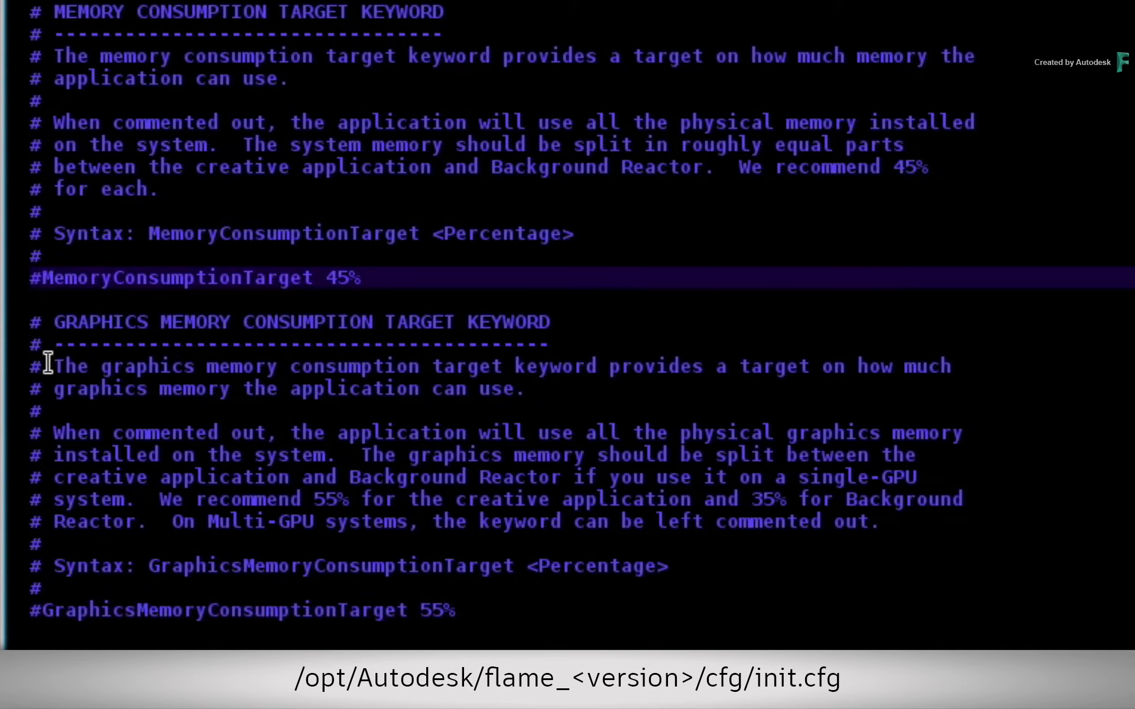
pyautogui.press('Delete')
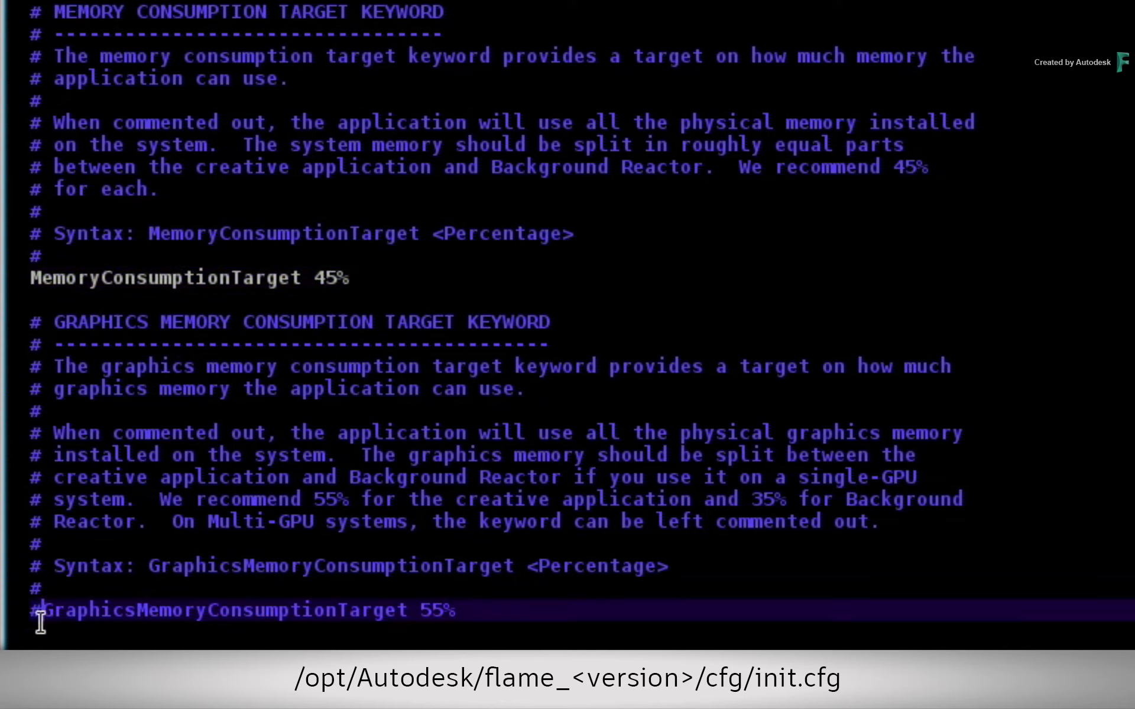
pyautogui.press('Delete')
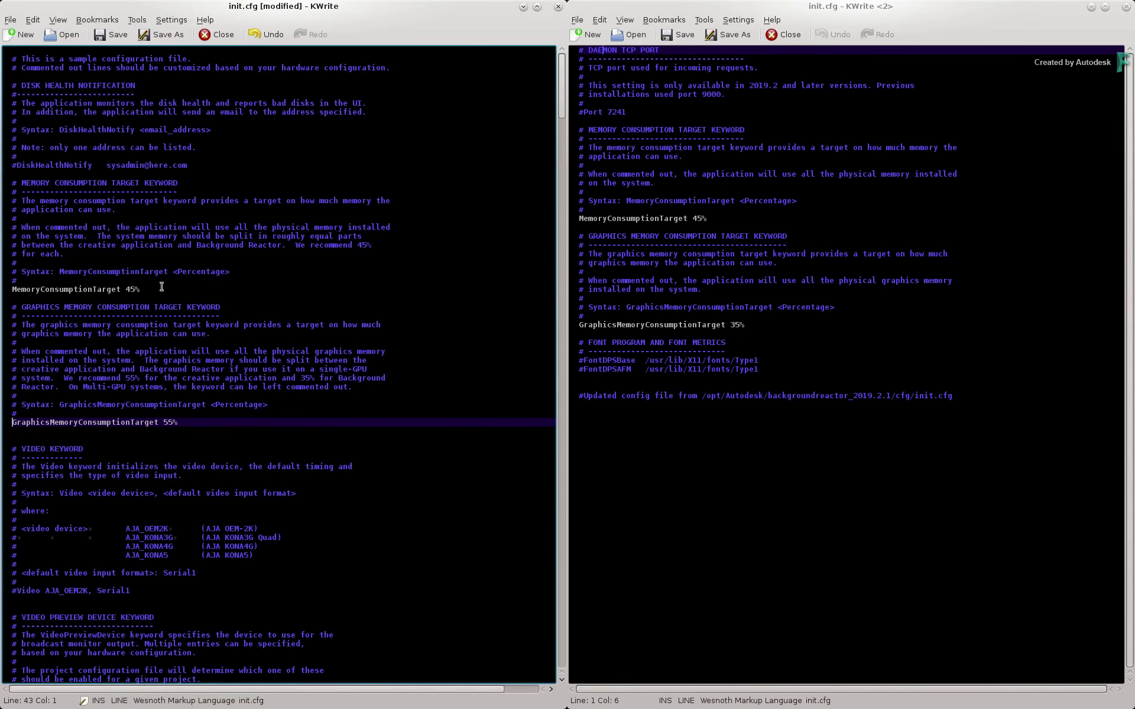
pyautogui.click(162, 289)
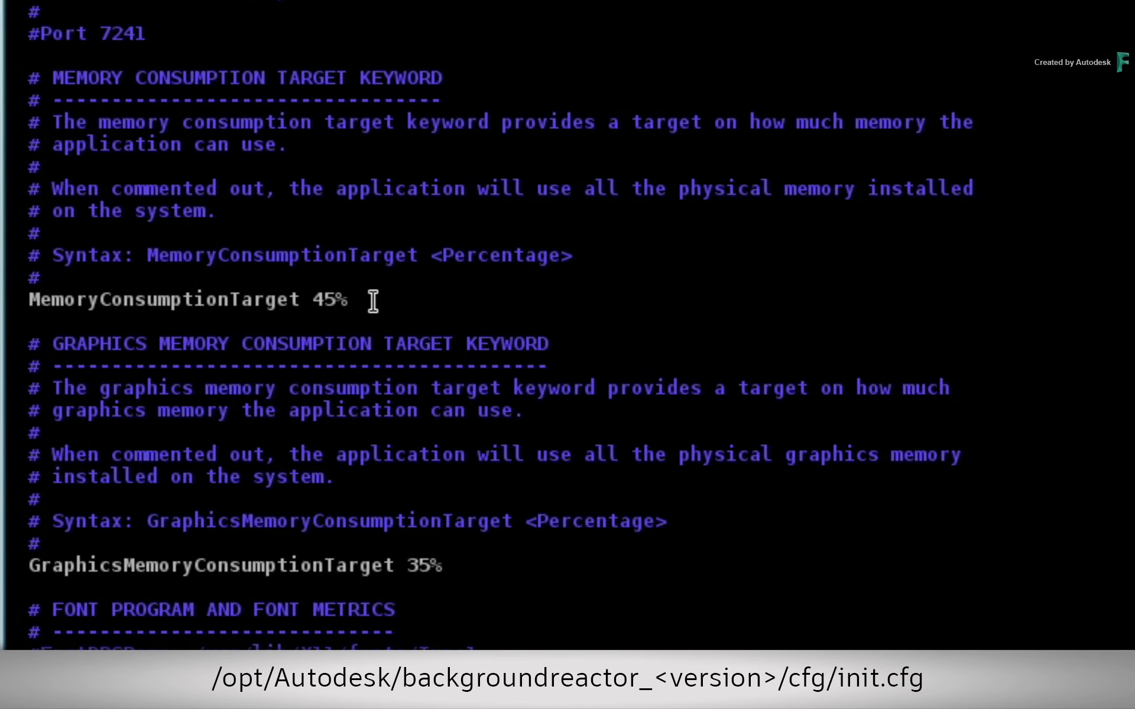
pyautogui.click(450, 566)
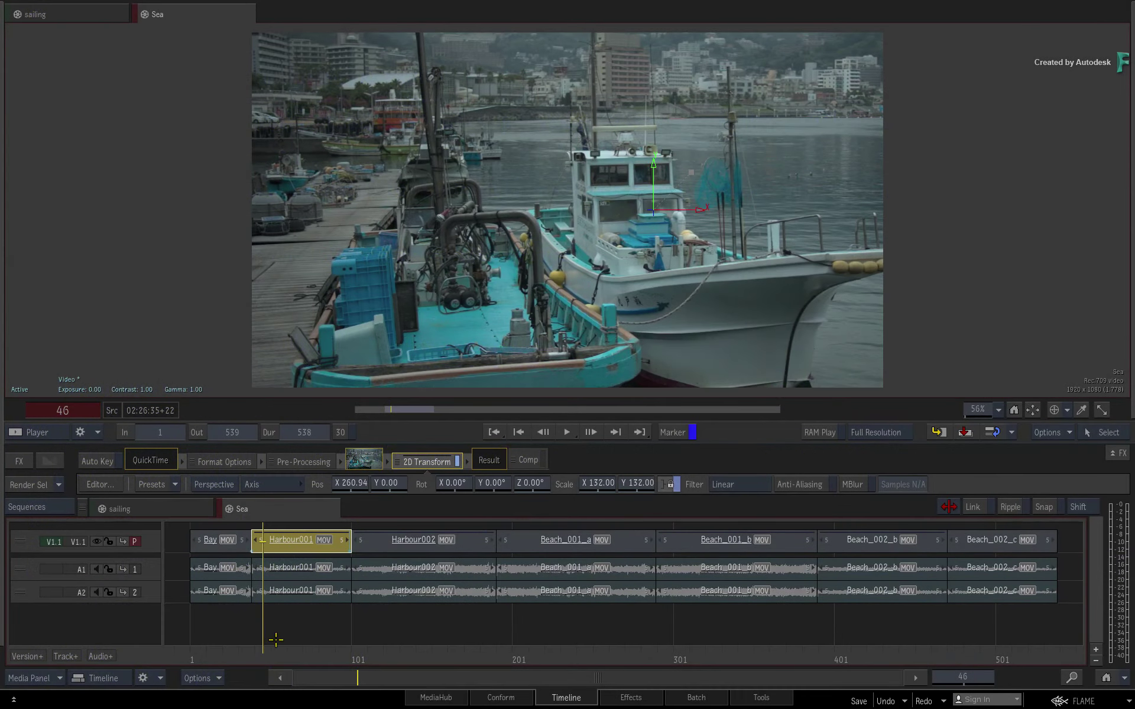
# Step: Deselect Harbour001 and scrub the Sea sequence back toward the opening Bay clip
pyautogui.click(276, 640)
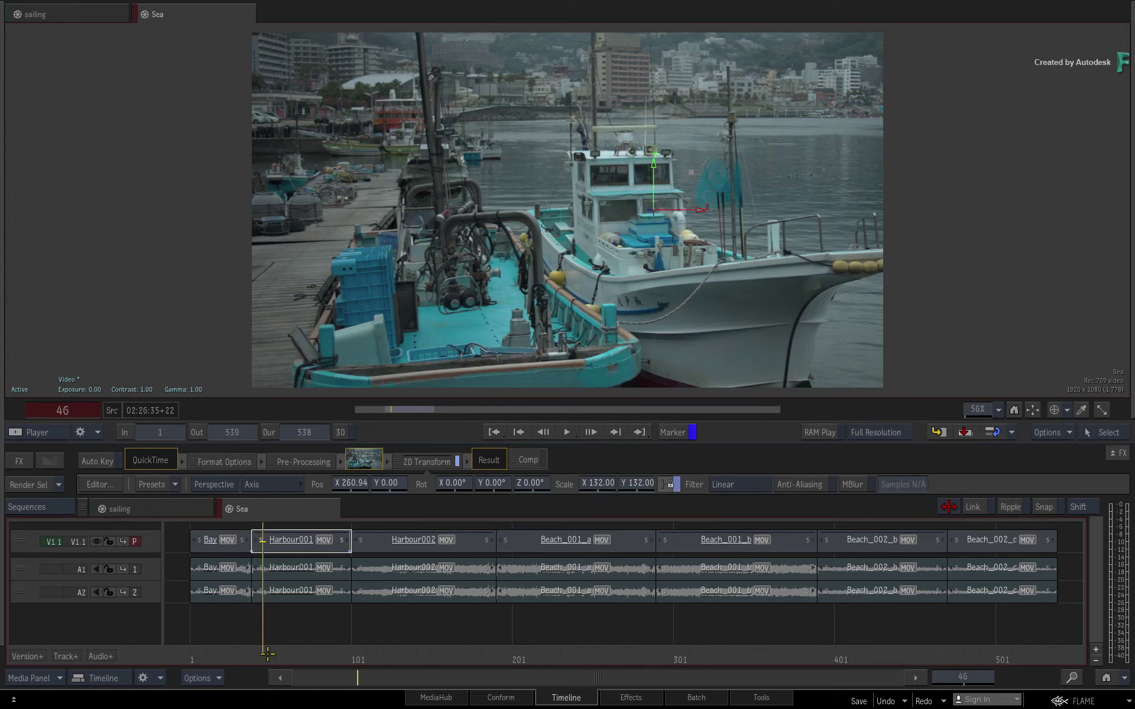
pyautogui.moveTo(265, 650); pyautogui.dragTo(199, 556)
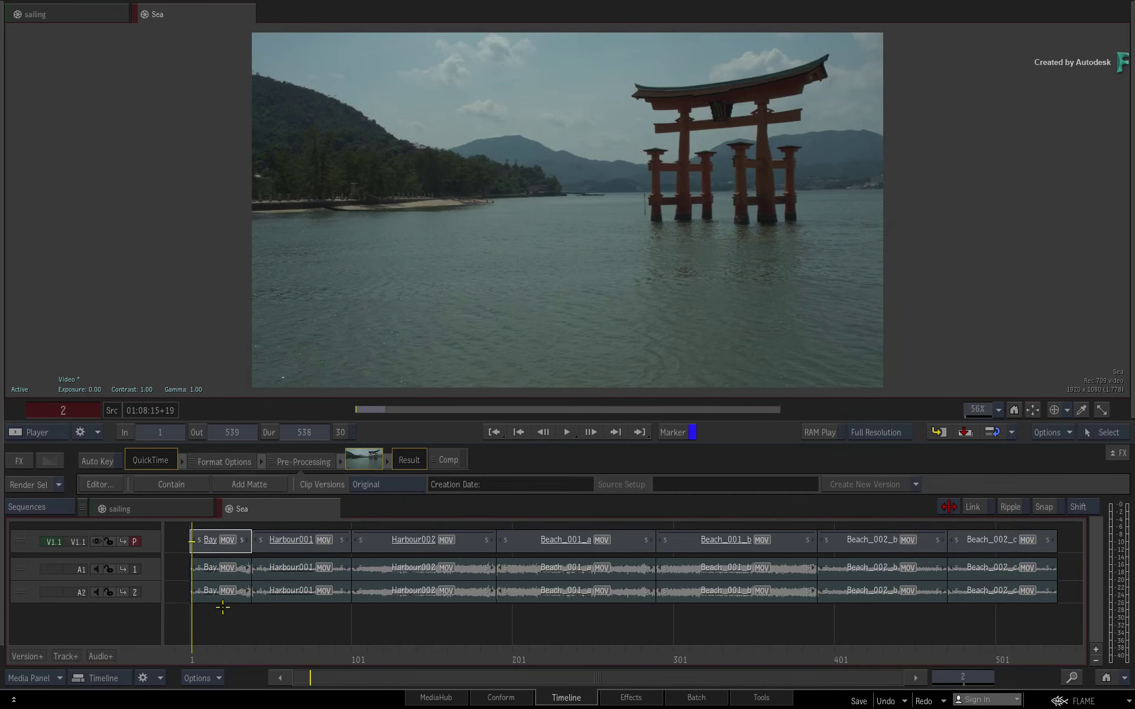